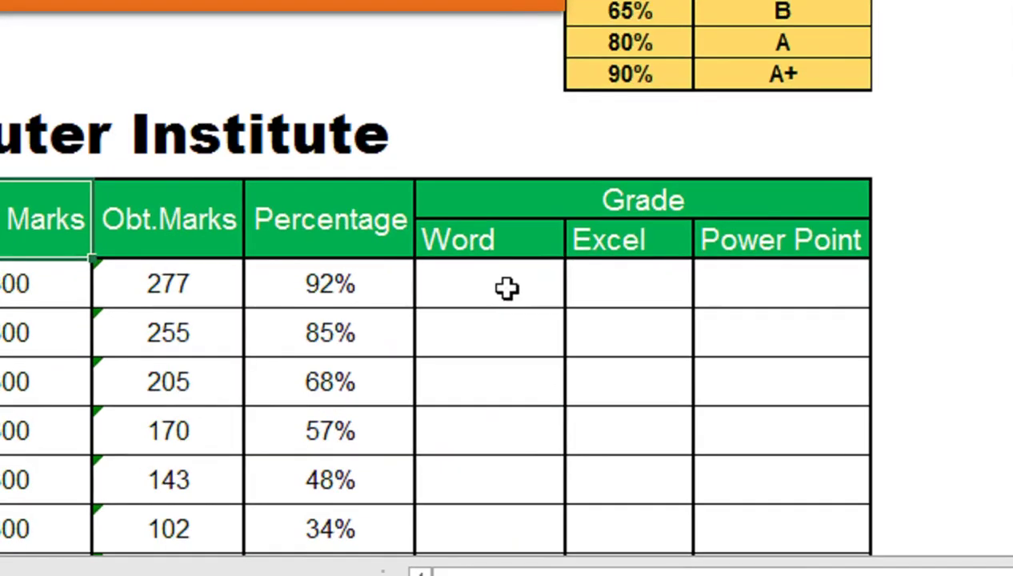
# Enter A+ manually as the first student's Word grade in H12
pyautogui.click(658, 405)
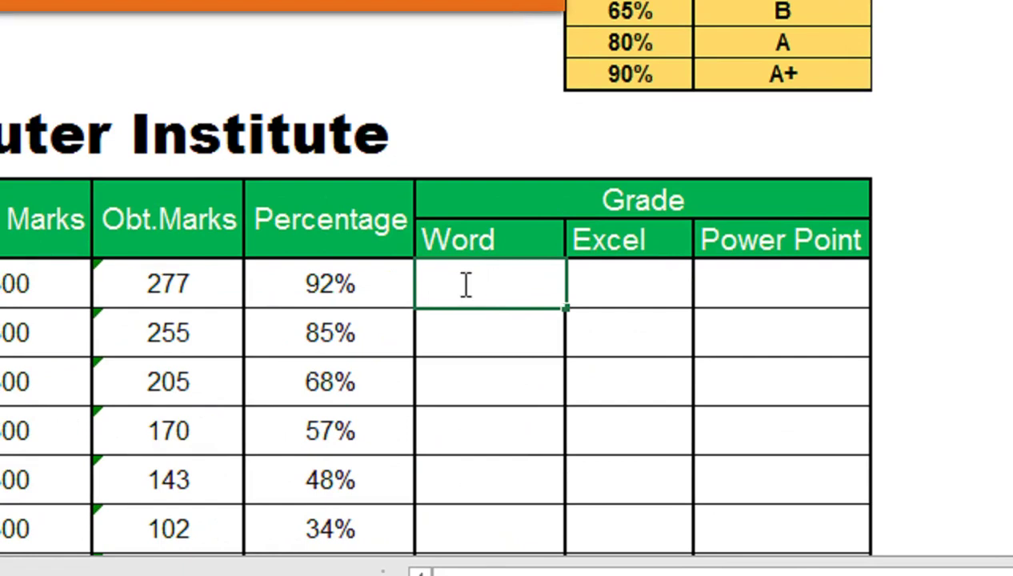
pyautogui.write('a+')
pyautogui.press('BackSpace')
pyautogui.write('=')
pyautogui.press('BackSpace')
pyautogui.write('+')
pyautogui.press('Return')
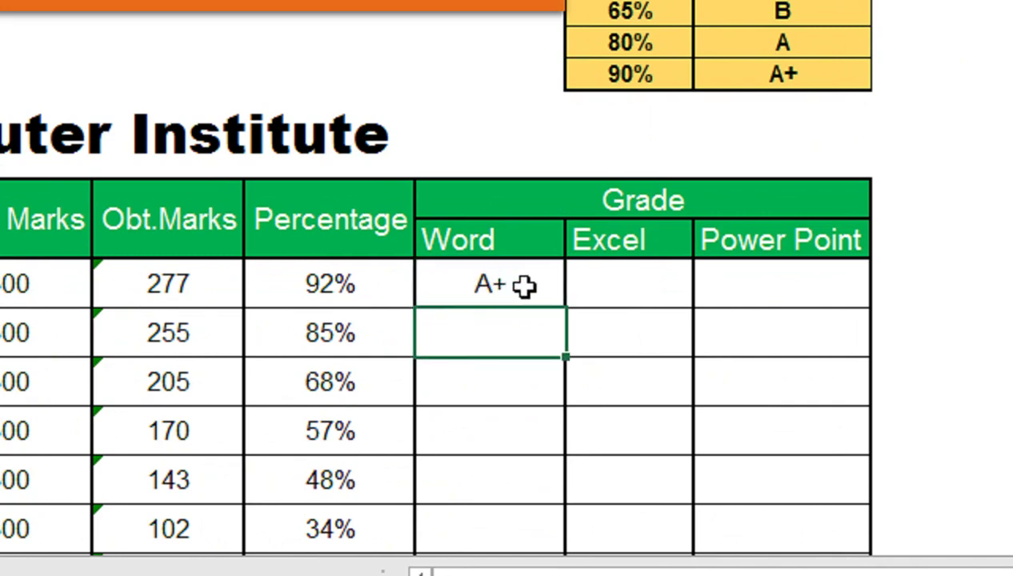
# Try A+ as the first student's Excel grade, and clear the manually entered grades from both the Excel and Word cells
pyautogui.click(618, 278)
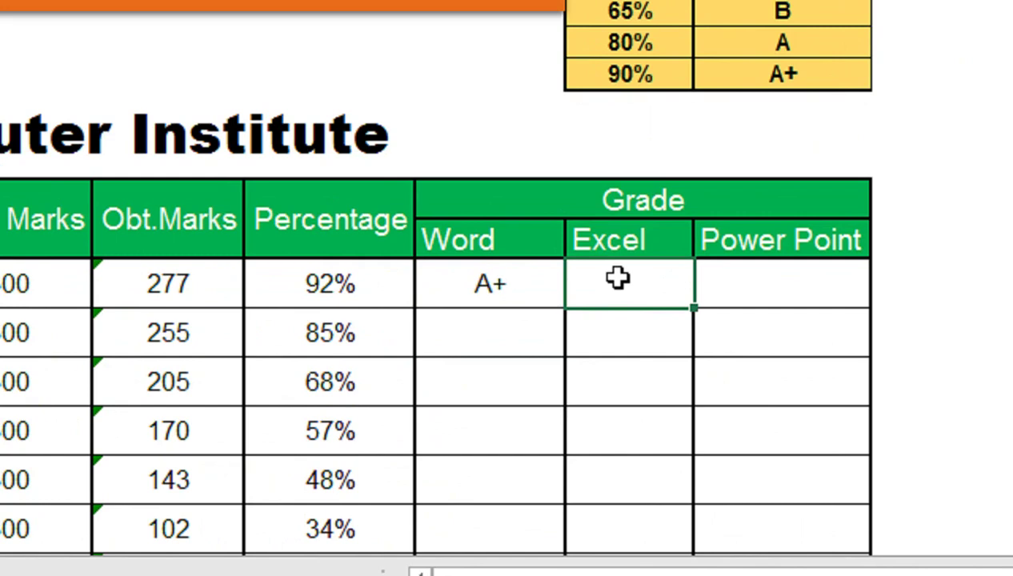
pyautogui.write('A+')
pyautogui.press('Return')
pyautogui.click(612, 281)
pyautogui.press('Delete')
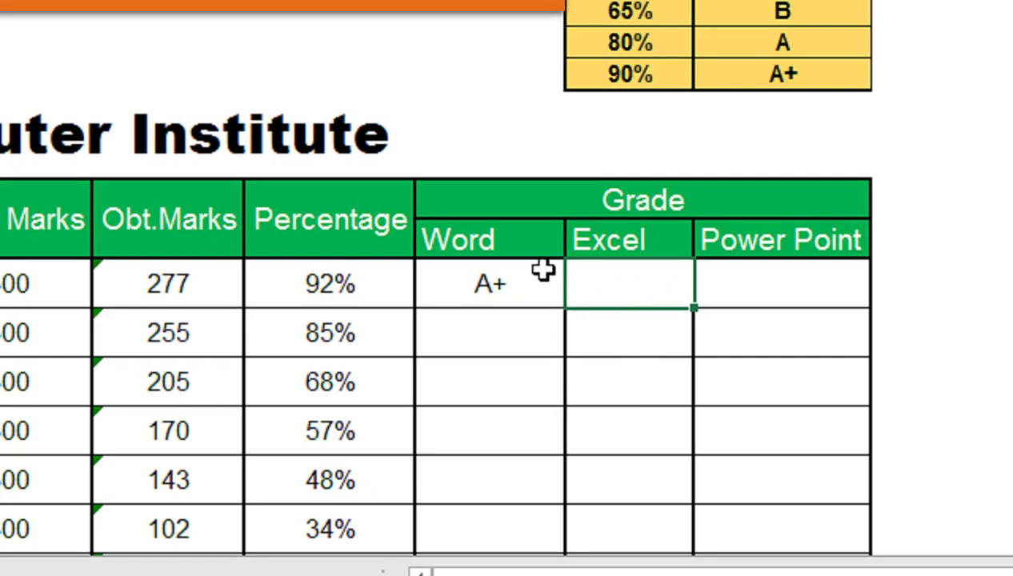
pyautogui.click(477, 284)
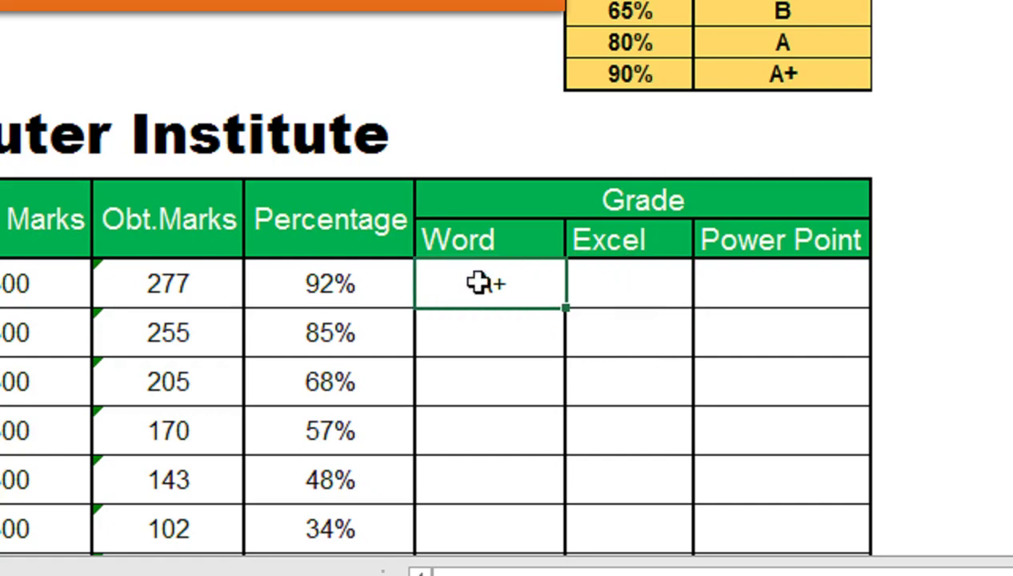
pyautogui.press('Delete')
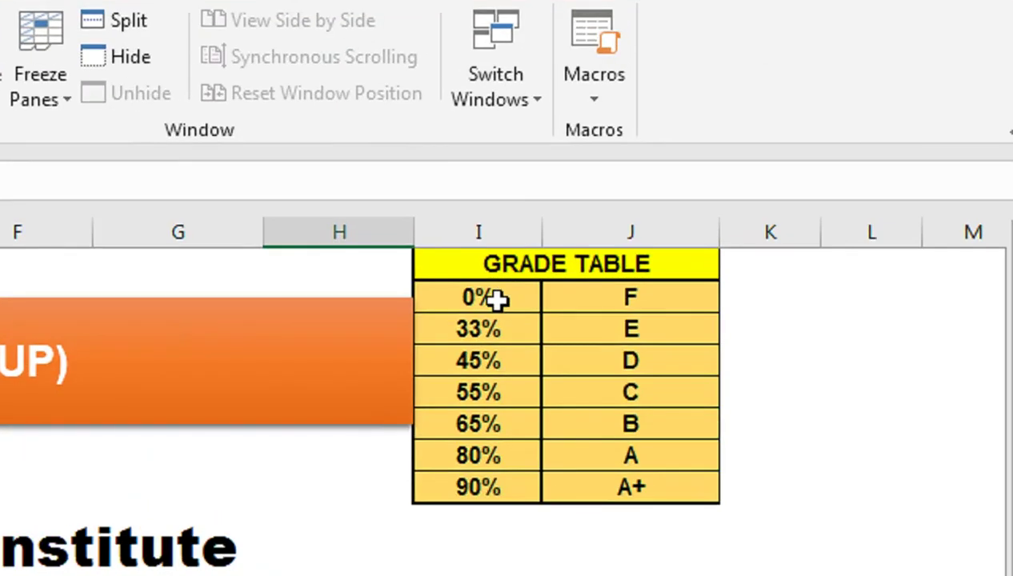
pyautogui.moveTo(741, 203); pyautogui.dragTo(740, 264)
pyautogui.click(733, 214)
pyautogui.moveTo(466, 328); pyautogui.dragTo(525, 377)
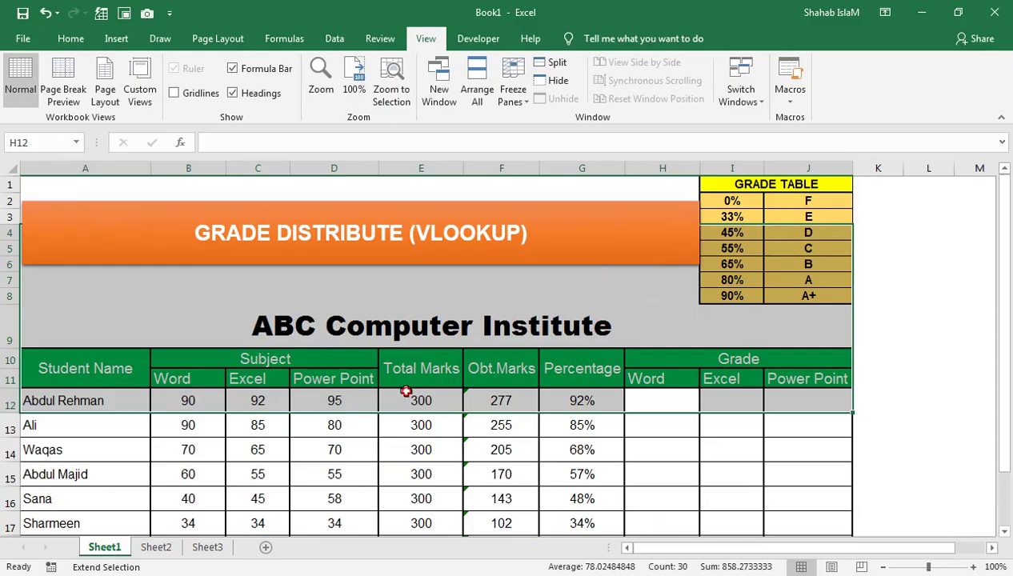
pyautogui.click(402, 393)
pyautogui.moveTo(460, 413); pyautogui.dragTo(556, 426)
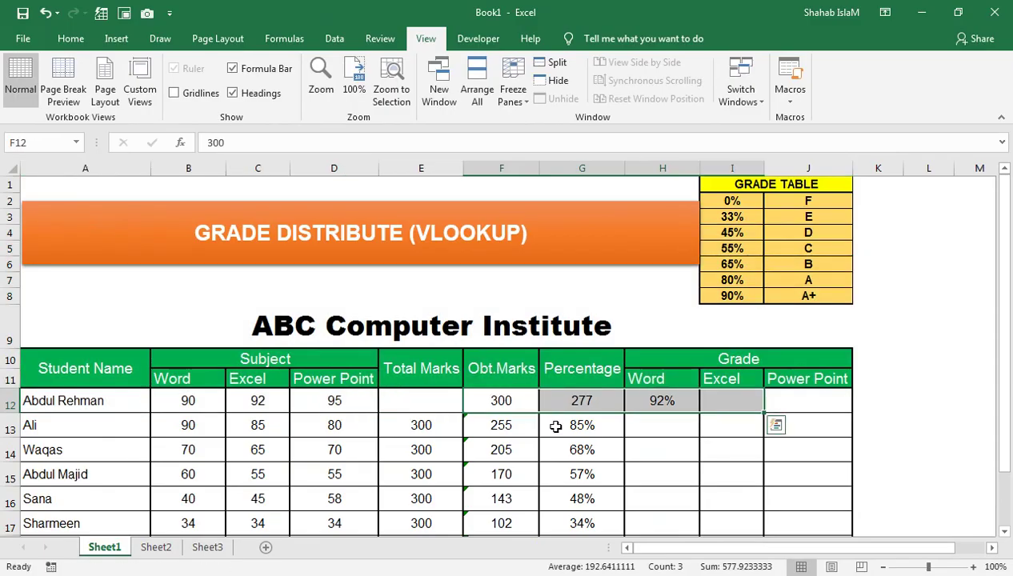
pyautogui.click(644, 401)
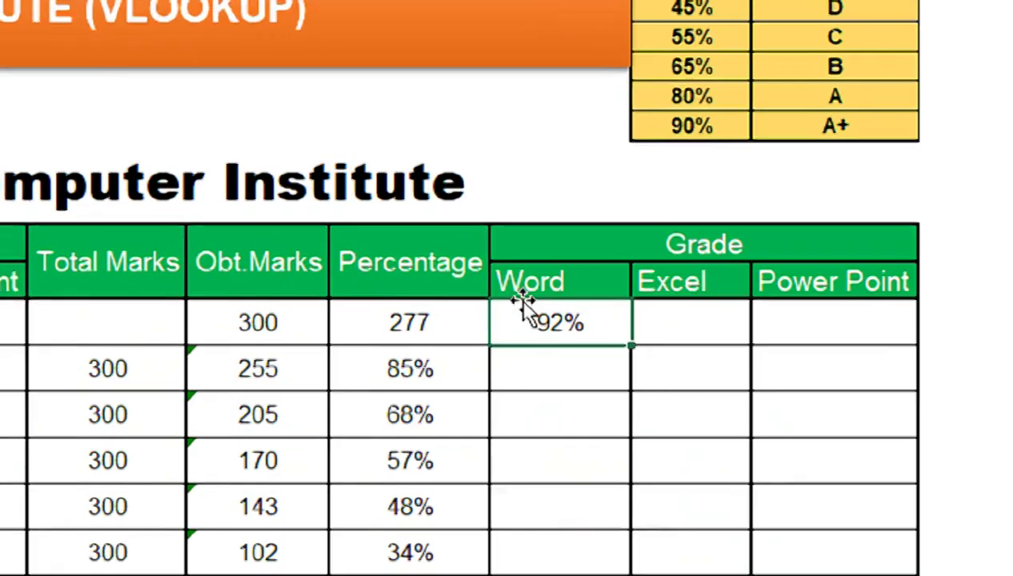
pyautogui.click(684, 407)
pyautogui.press('Delete')
pyautogui.click(328, 292)
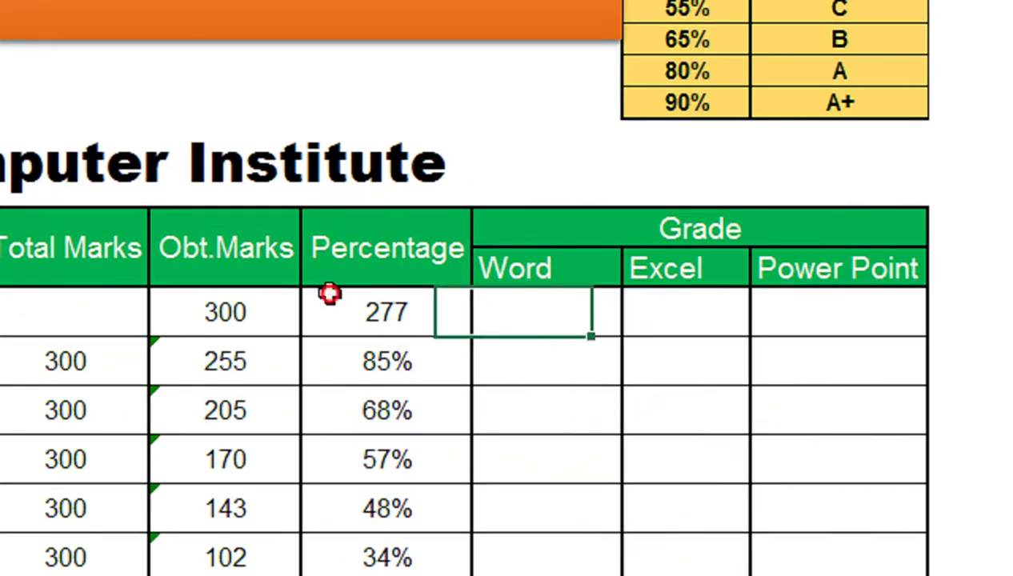
pyautogui.hotkey('ctrl', 'z')
pyautogui.hotkey('ctrl', 'z')
# Reset the A+ threshold cell I8 in the grade table to General format and set it to 90
pyautogui.click(454, 320)
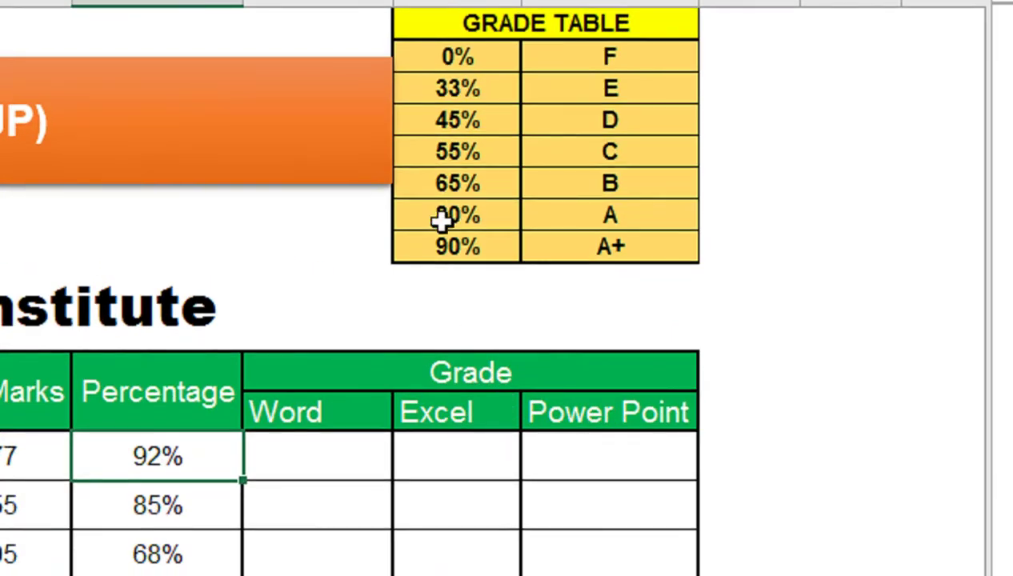
pyautogui.click(725, 291)
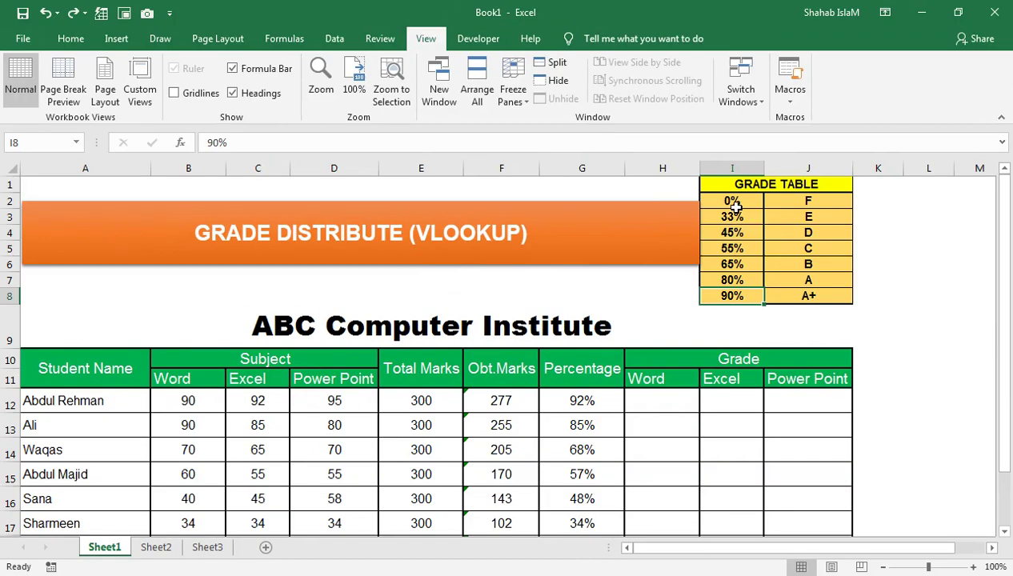
pyautogui.moveTo(733, 201); pyautogui.dragTo(732, 280)
pyautogui.click(732, 294)
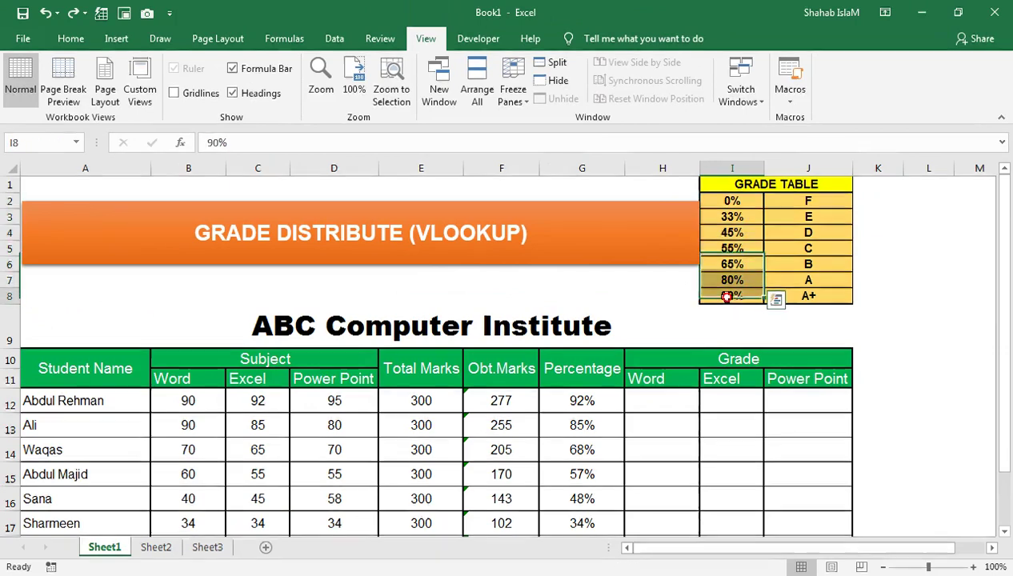
pyautogui.press('Down')
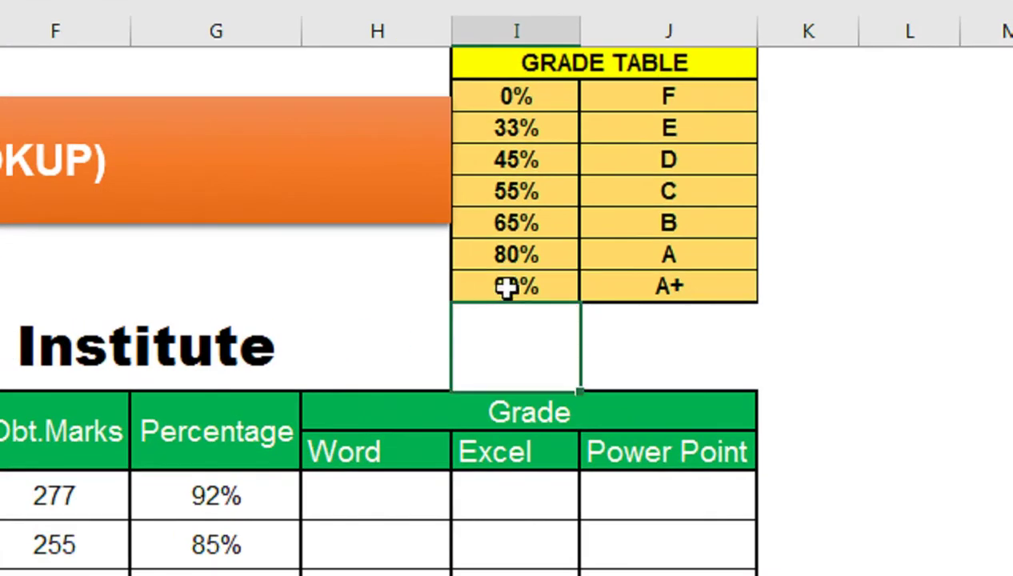
pyautogui.press('Up')
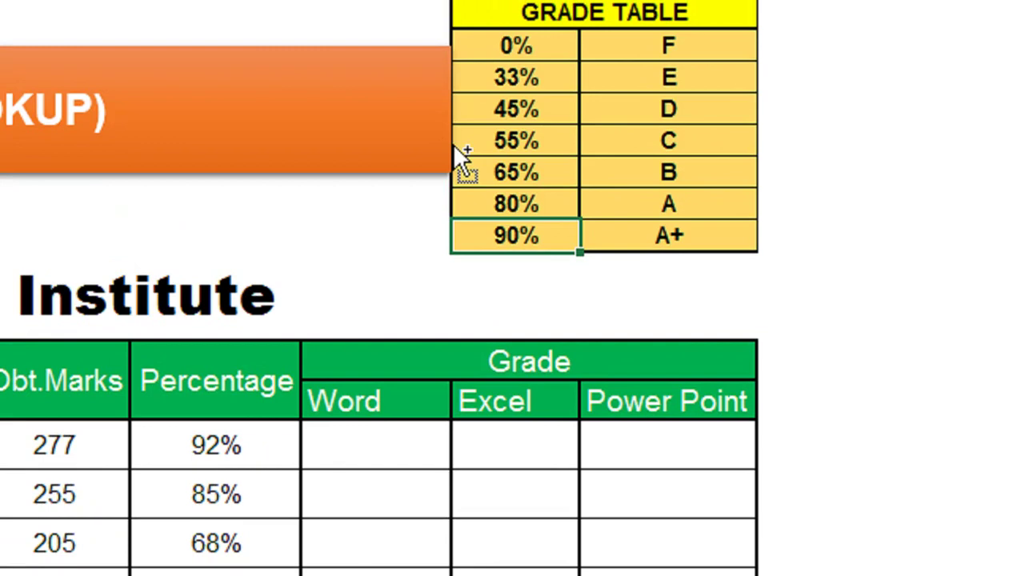
pyautogui.hotkey('ctrl', 'shift', '~')
pyautogui.write('90')
pyautogui.press('Return')
# Try entering 80 as the A threshold in the grade table while keeping the cell's percentage format
pyautogui.press('Up')
pyautogui.press('Up')
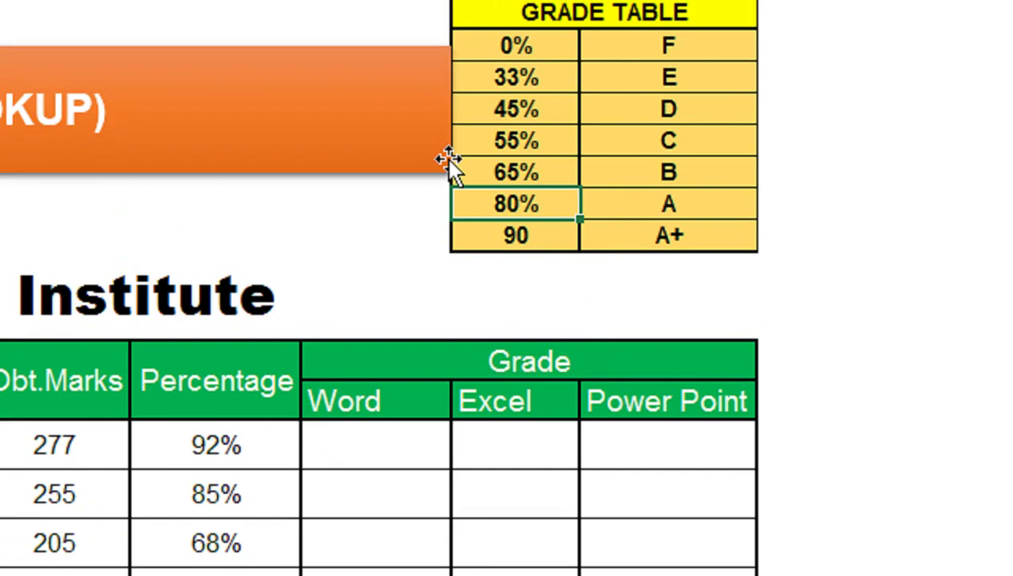
pyautogui.write('80')
pyautogui.press('Return')
pyautogui.press('Up')
pyautogui.hotkey('shift', 'Up')
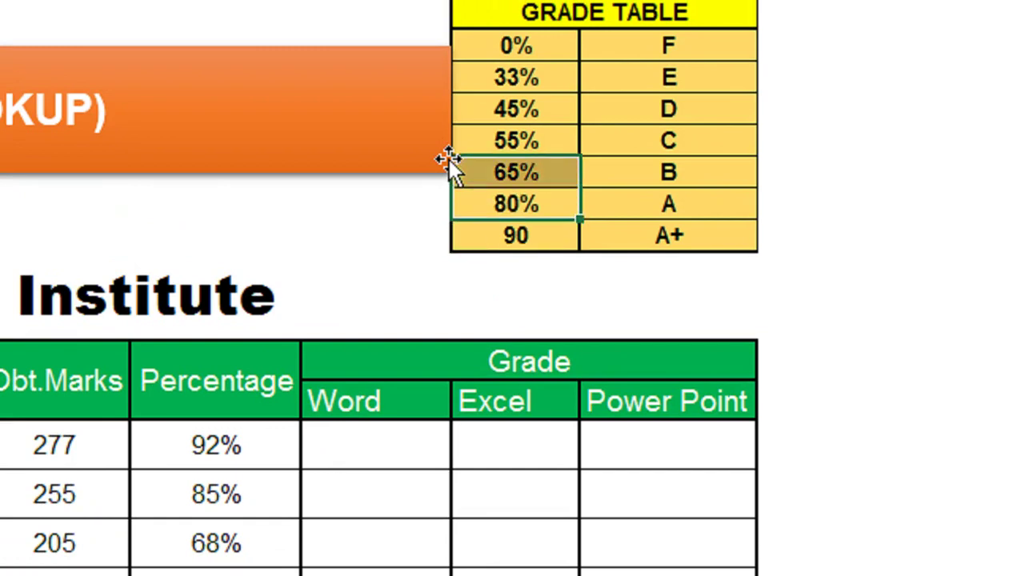
pyautogui.hotkey('shift', 'Up')
pyautogui.hotkey('shift', 'Up')
pyautogui.hotkey('shift', 'Up')
pyautogui.hotkey('shift', 'Up')
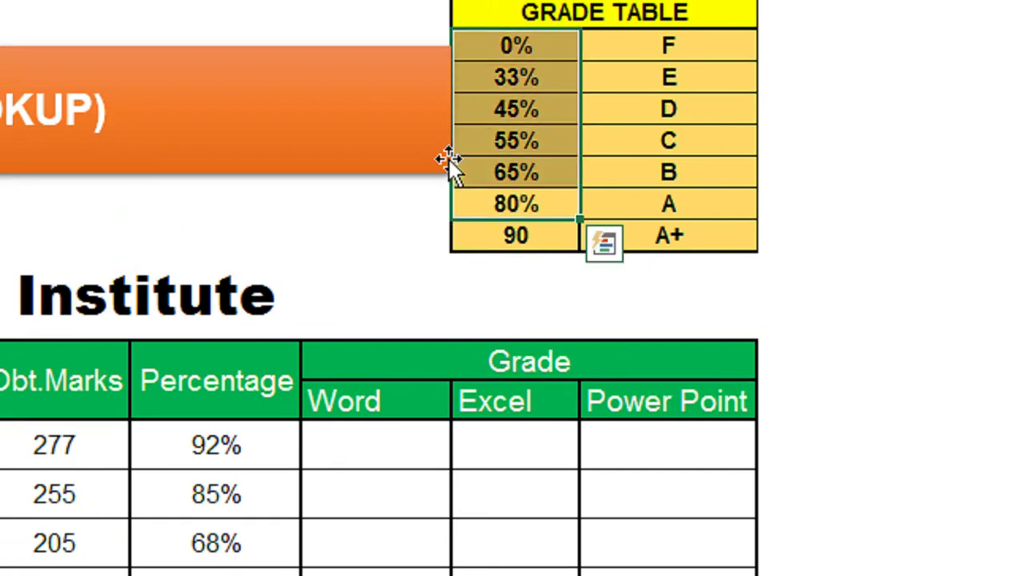
pyautogui.hotkey('ctrl', 'q')
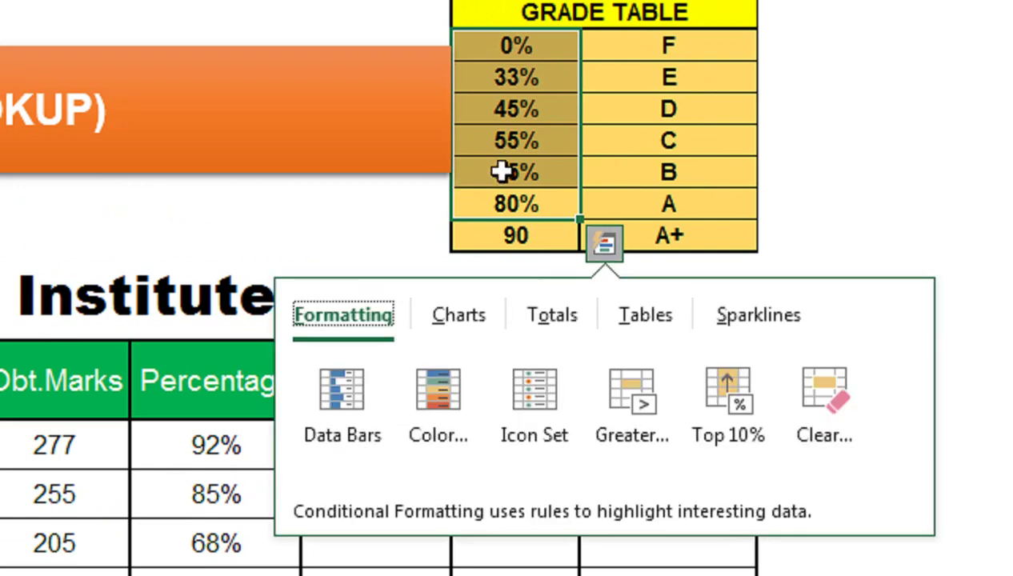
pyautogui.click(502, 170)
# Reset the grade table thresholds in I2:I7 from percentage to General number format
pyautogui.click(517, 46)
pyautogui.hotkey('shift', 'Down')
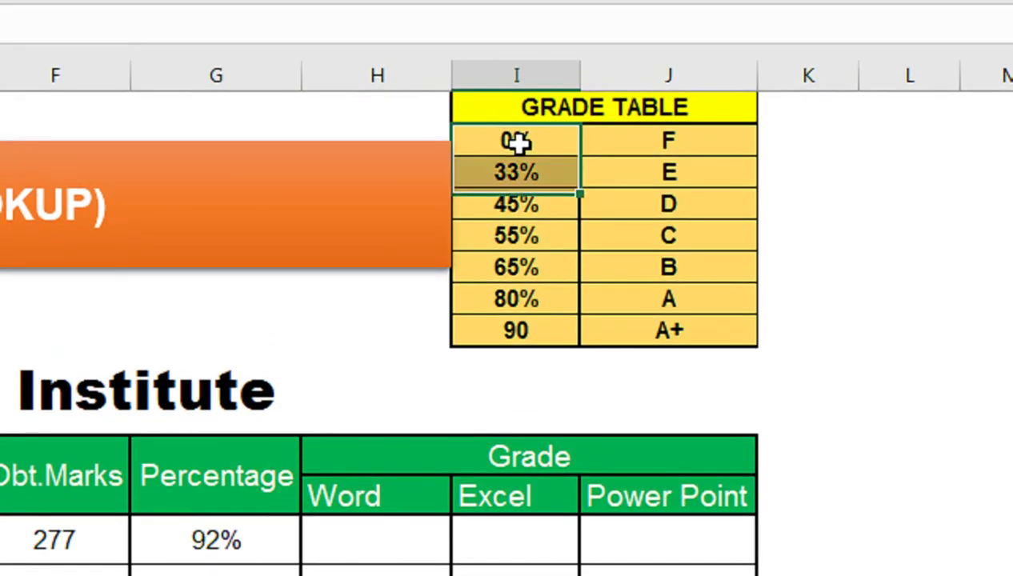
pyautogui.hotkey('shift', 'Down')
pyautogui.hotkey('shift', 'Down')
pyautogui.hotkey('shift', 'Down')
pyautogui.hotkey('shift', 'Down')
pyautogui.hotkey('ctrl', 'shift', '~')
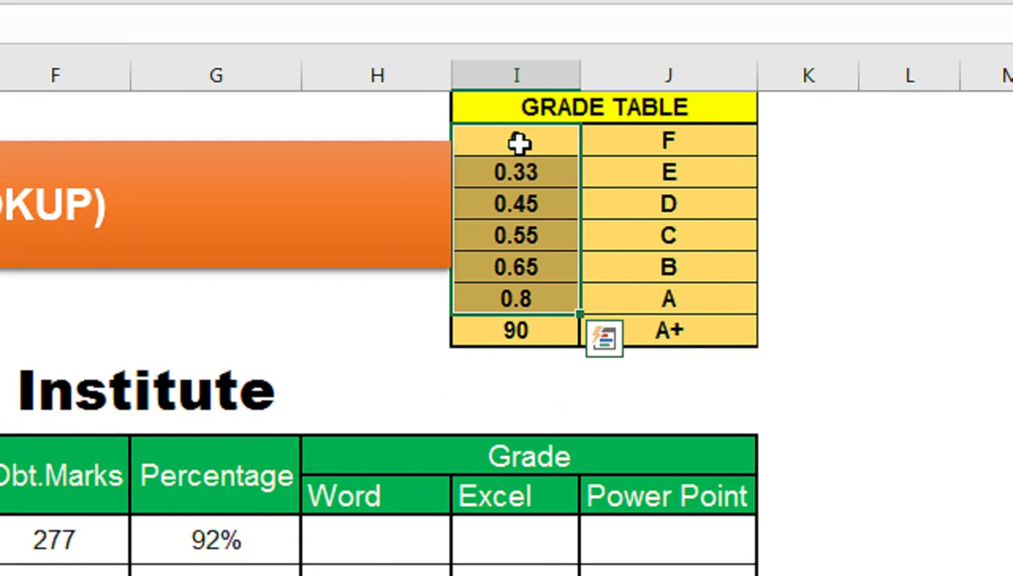
# Set the A grade's threshold in the grade table to 80
pyautogui.press('Down')
pyautogui.press('Down')
pyautogui.press('Down')
pyautogui.press('Down')
pyautogui.press('Down')
pyautogui.write('80')
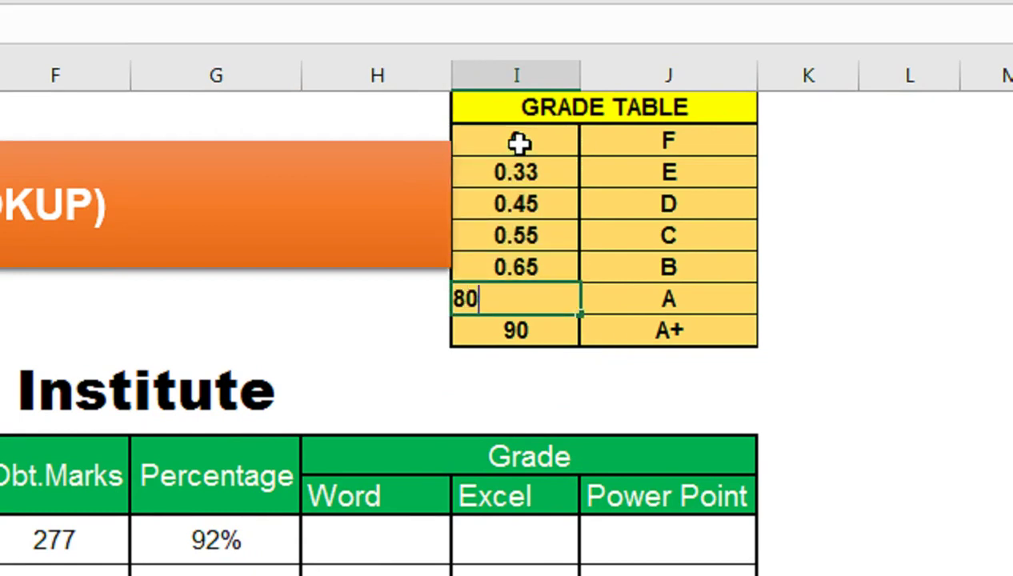
pyautogui.press('Return')
# Change the B grade's threshold in the grade table to 65
pyautogui.press('Up')
pyautogui.press('Up')
pyautogui.press('F2')
pyautogui.press('Home')
pyautogui.press('Delete')
pyautogui.press('Delete')
pyautogui.press('Return')
# Set the C grade's threshold to 55 and the D grade's threshold to 45
pyautogui.press('Up')
pyautogui.press('Up')
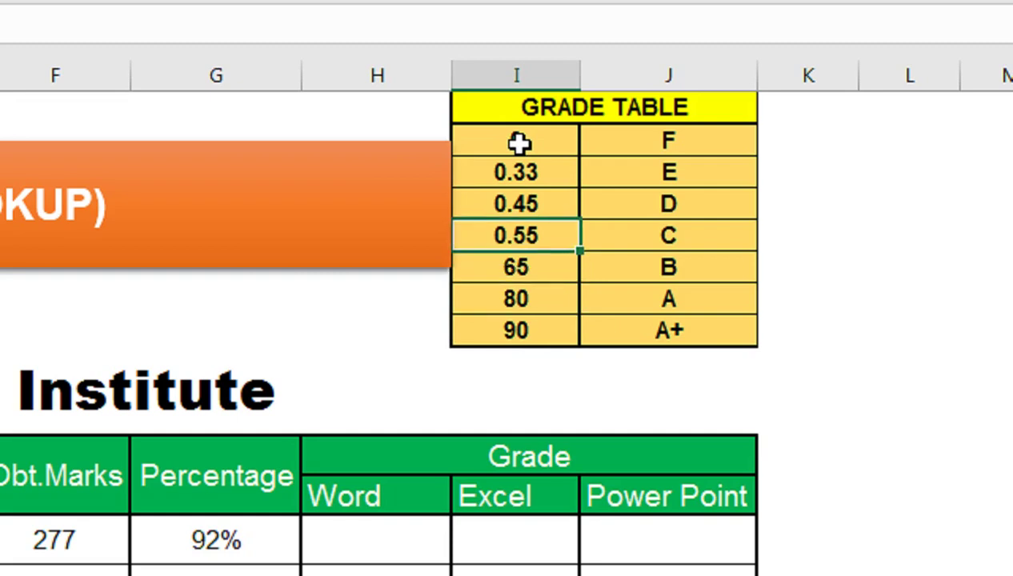
pyautogui.write('55')
pyautogui.press('Return')
pyautogui.press('Up')
pyautogui.press('Up')
pyautogui.write('45')
pyautogui.press('Return')
# Set the E grade's threshold to 33 and the F grade's threshold to 0
pyautogui.press('Up')
pyautogui.press('Up')
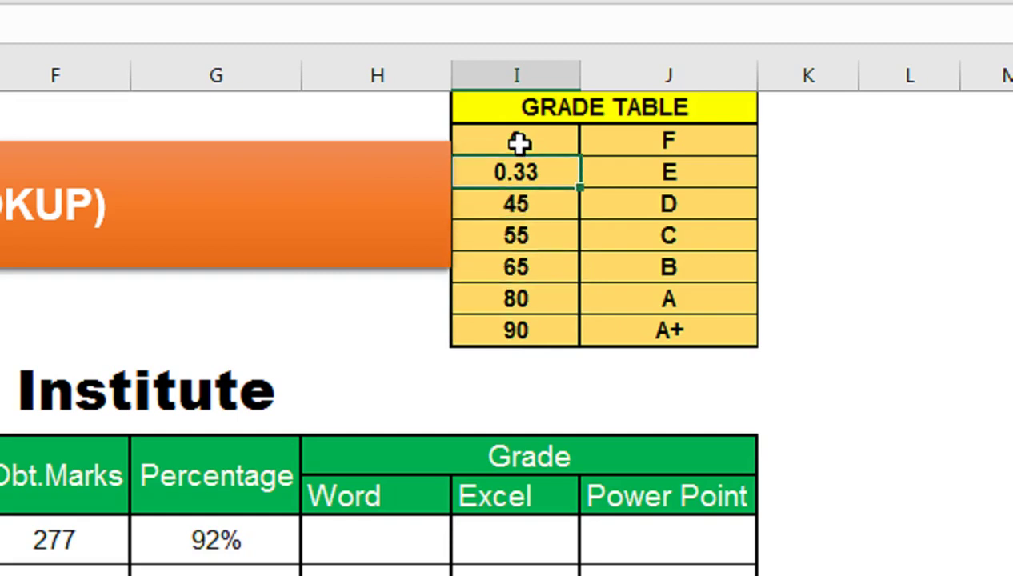
pyautogui.write('33')
pyautogui.press('Return')
pyautogui.press('Up')
pyautogui.press('Up')
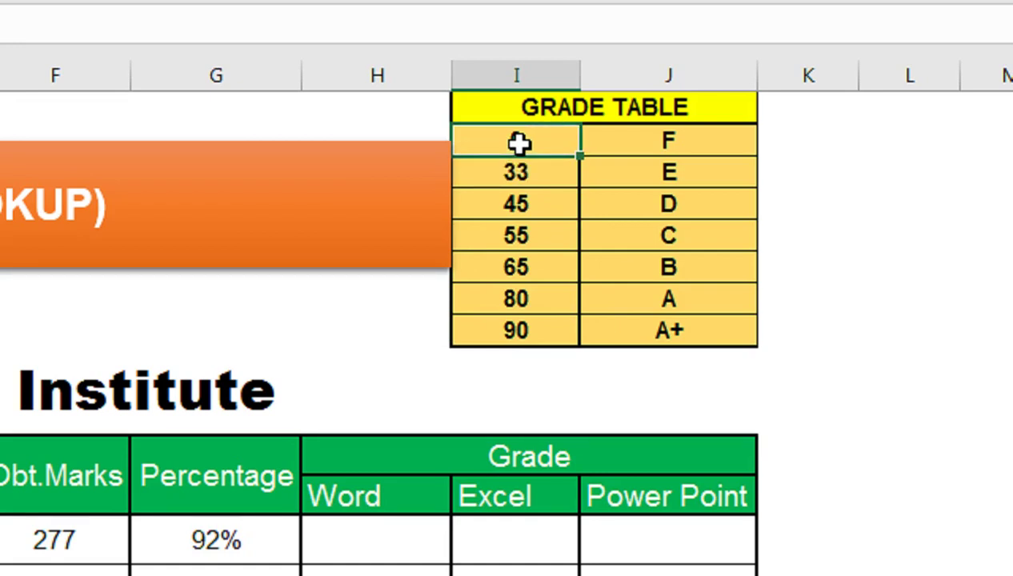
pyautogui.write('0')
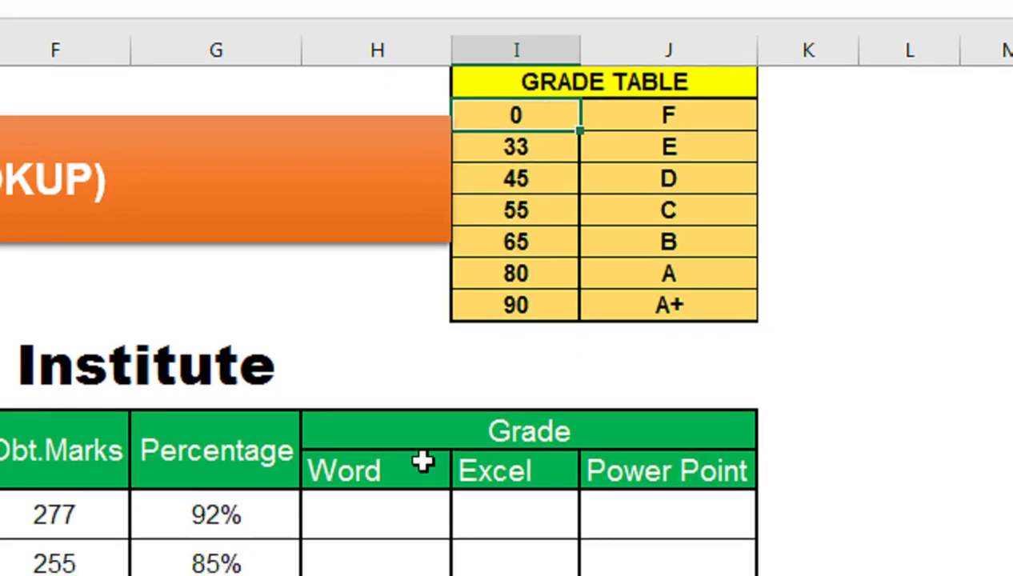
# Start a VLOOKUP formula in H12 with the Word mark B12 as lookup value and grade table I2:J8 as table array
pyautogui.click(421, 541)
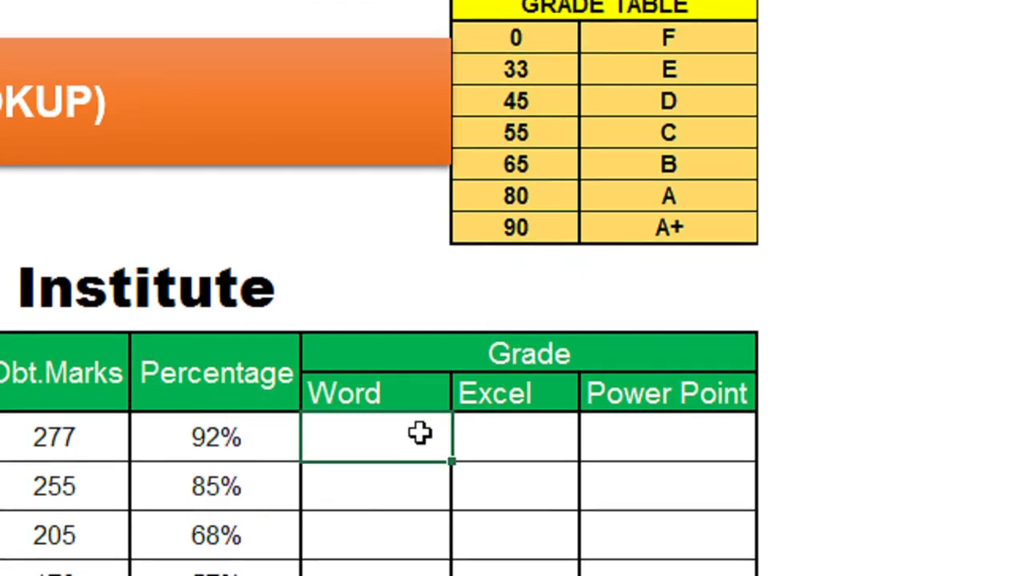
pyautogui.write('=VLOOKUP(')
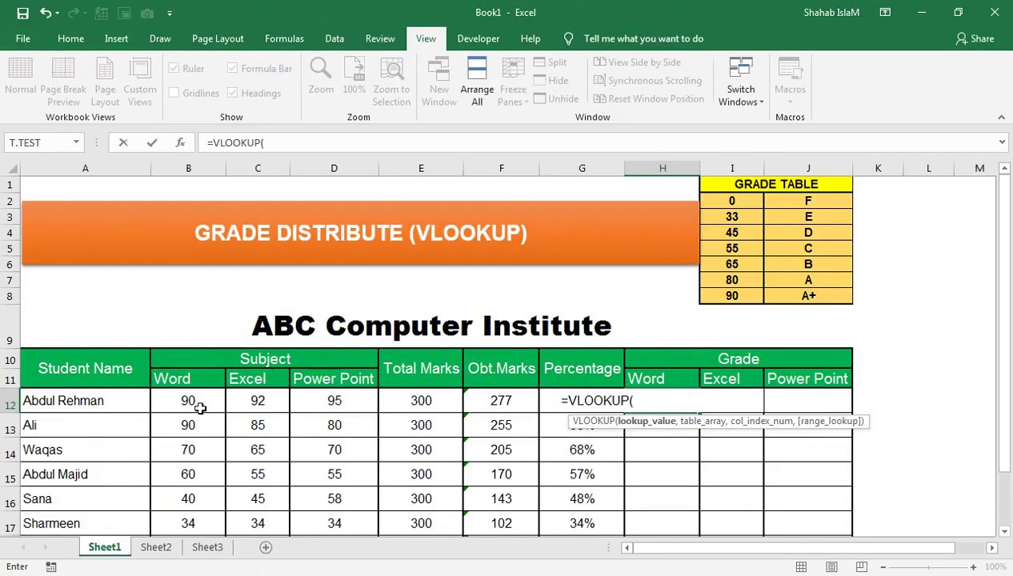
pyautogui.click(201, 408)
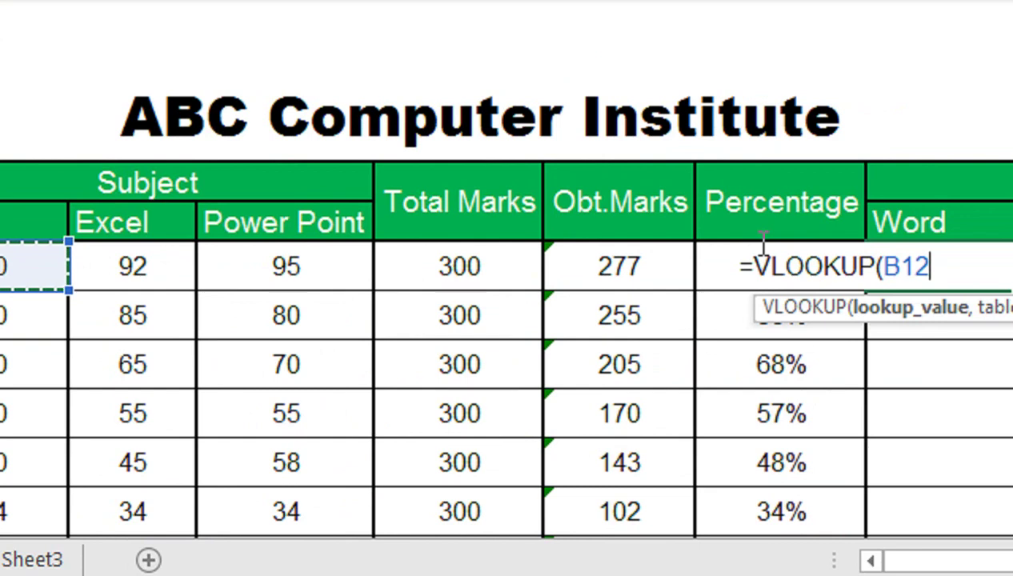
pyautogui.write(',')
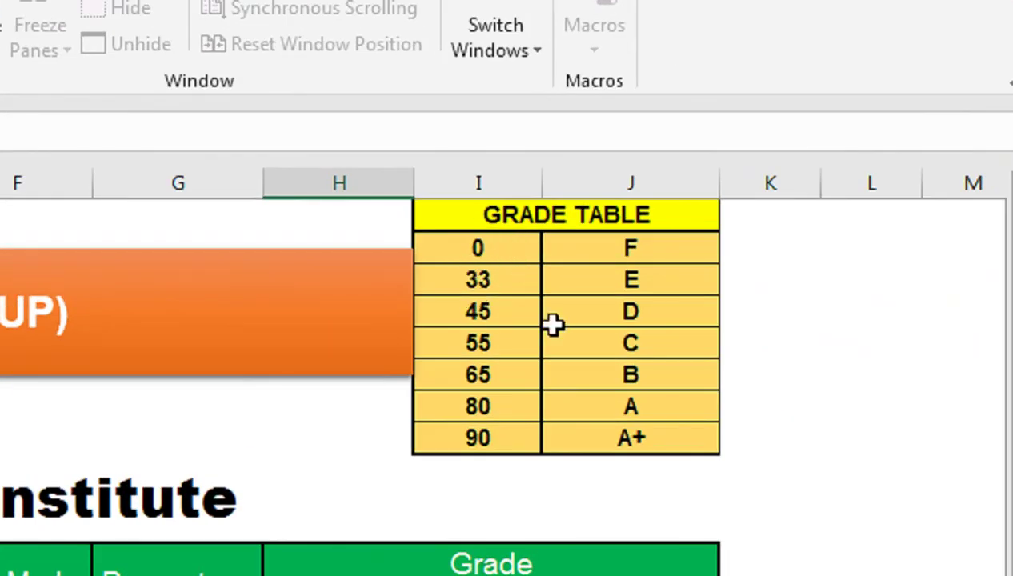
pyautogui.click(477, 255)
pyautogui.moveTo(478, 255); pyautogui.dragTo(576, 433)
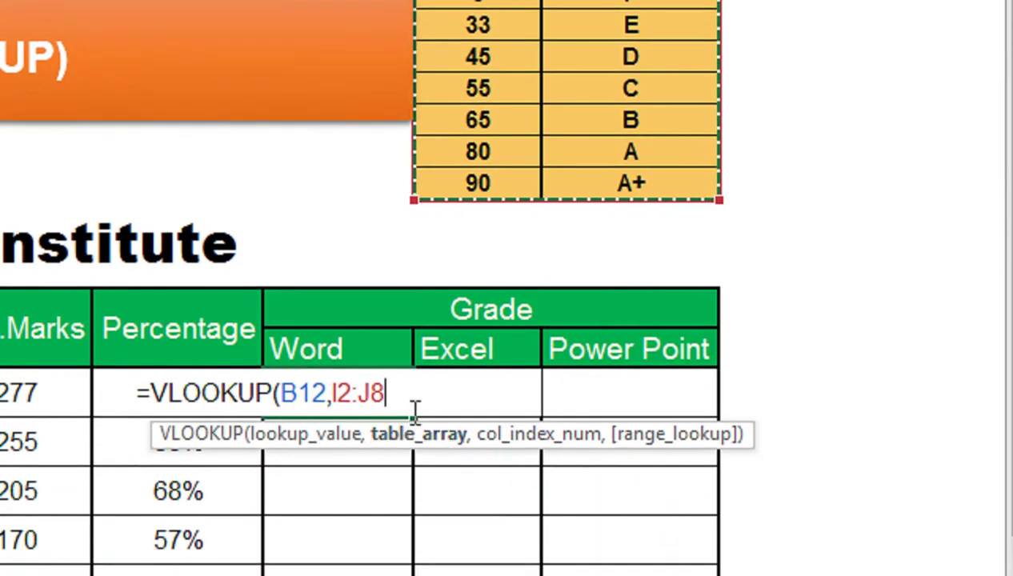
pyautogui.write(',')
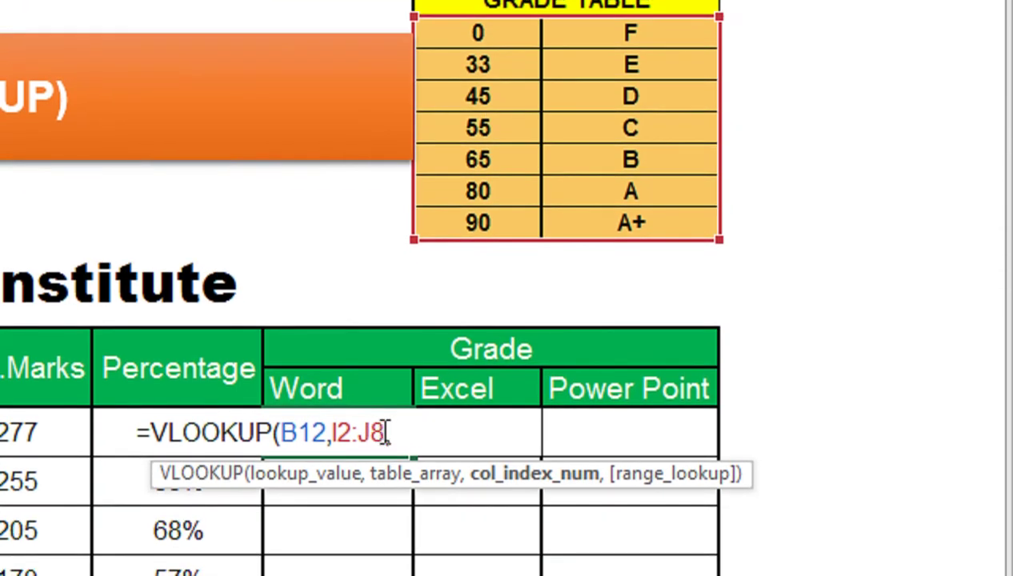
# Make the VLOOKUP table array absolute as $I$2:$J$8 and set the column index number to 2
pyautogui.write(',')
pyautogui.moveTo(386, 433); pyautogui.dragTo(333, 431)
pyautogui.press('F4')
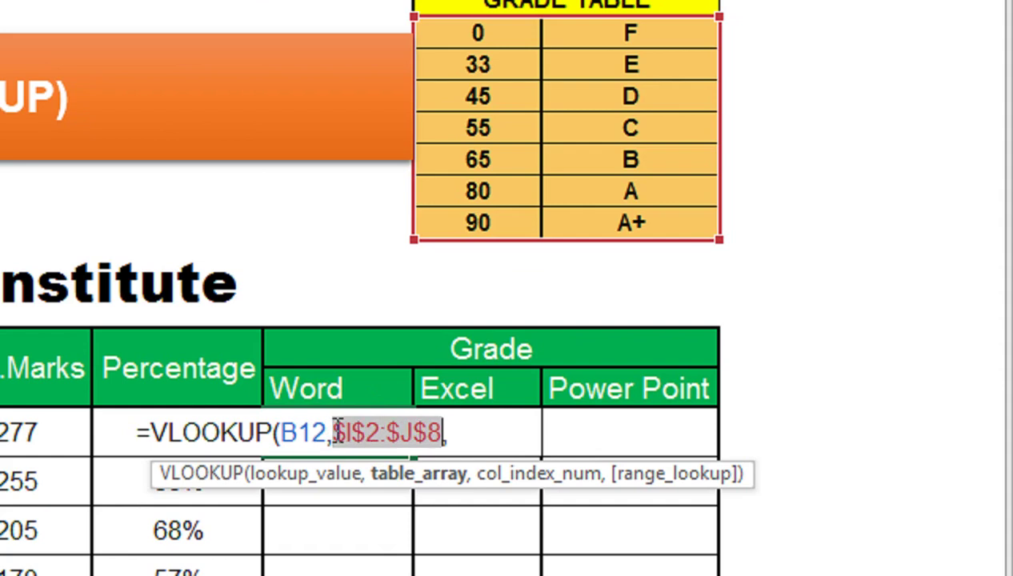
pyautogui.click(454, 431)
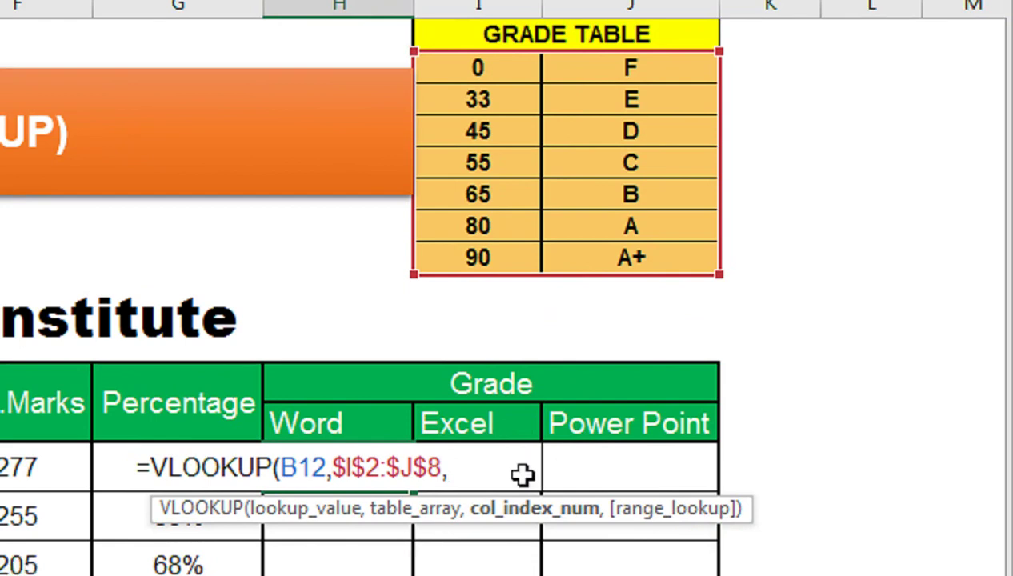
pyautogui.write('2')
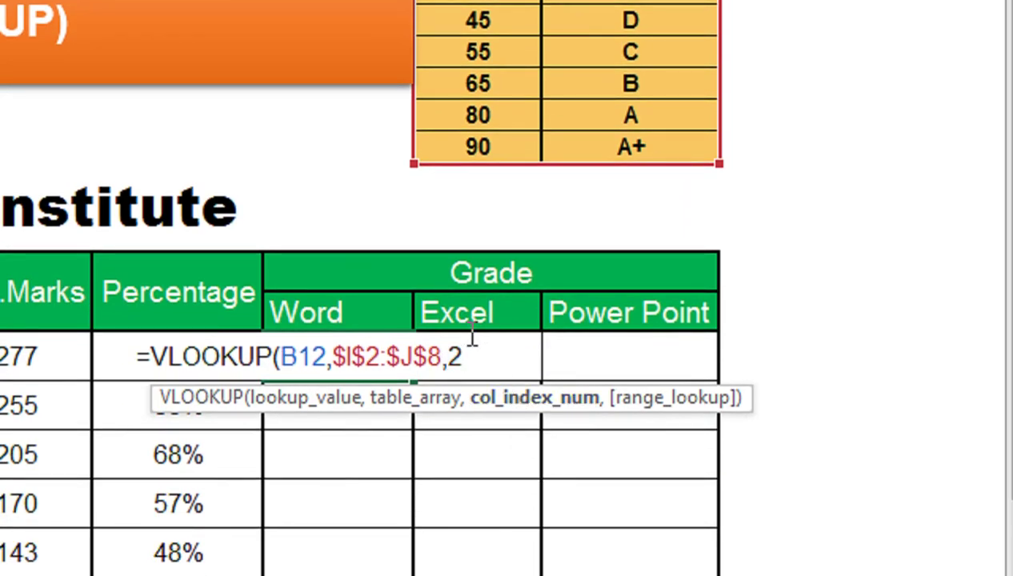
# Complete the H12 VLOOKUP formula with TRUE (approximate match) as the range lookup and enter it
pyautogui.write(',')
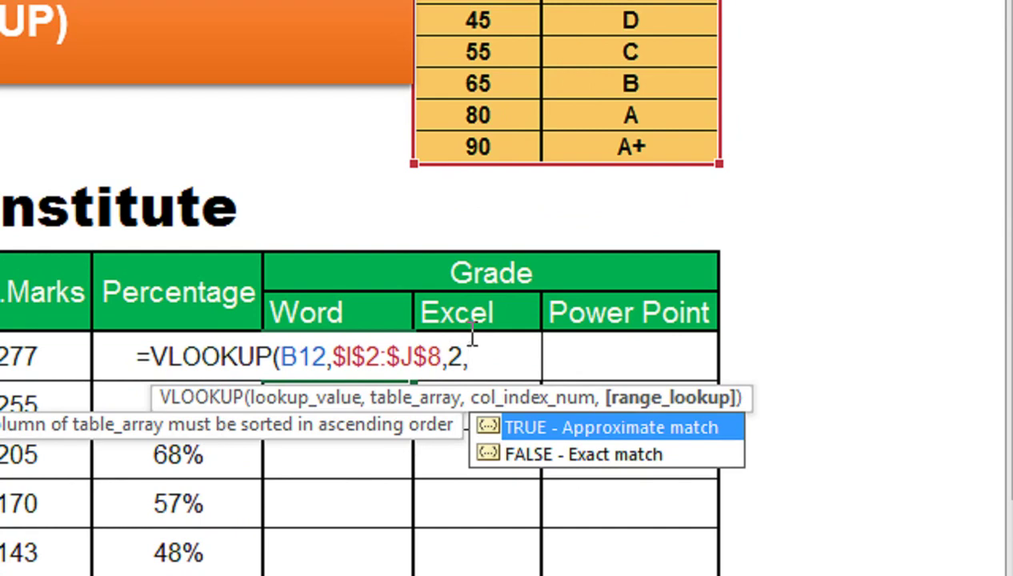
pyautogui.press('Down')
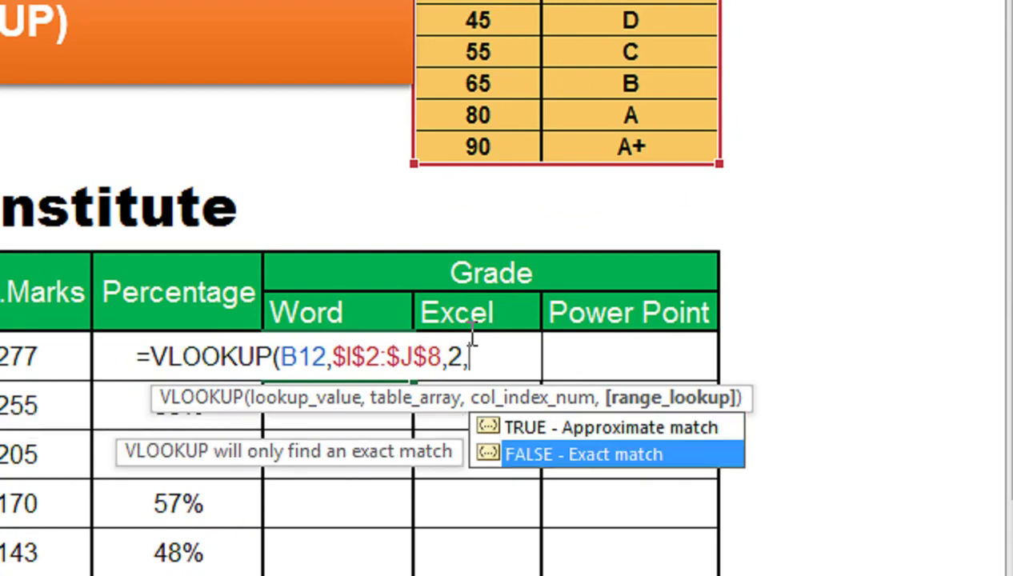
pyautogui.press('Up')
pyautogui.press('Down')
pyautogui.press('Up')
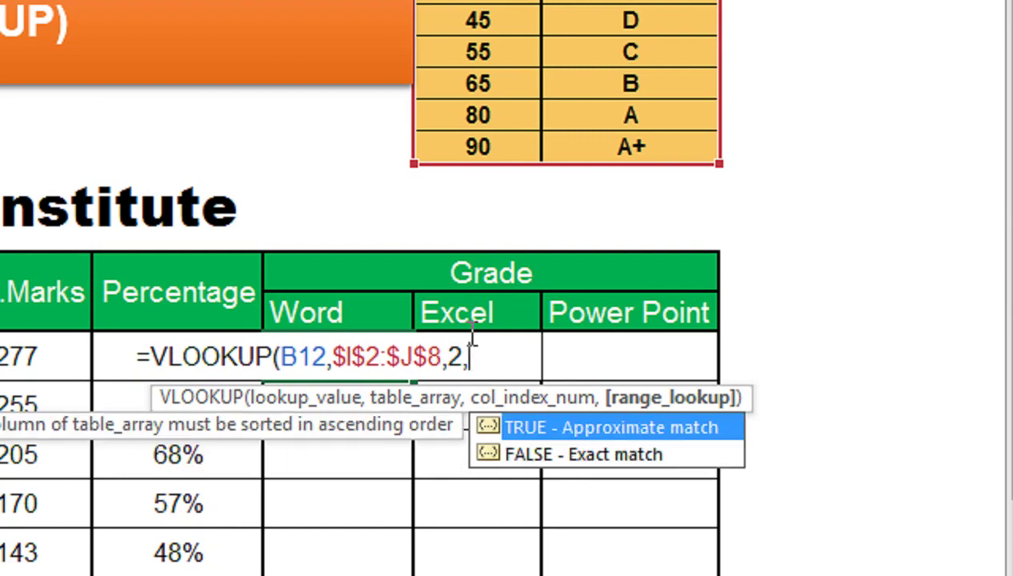
pyautogui.press('Tab')
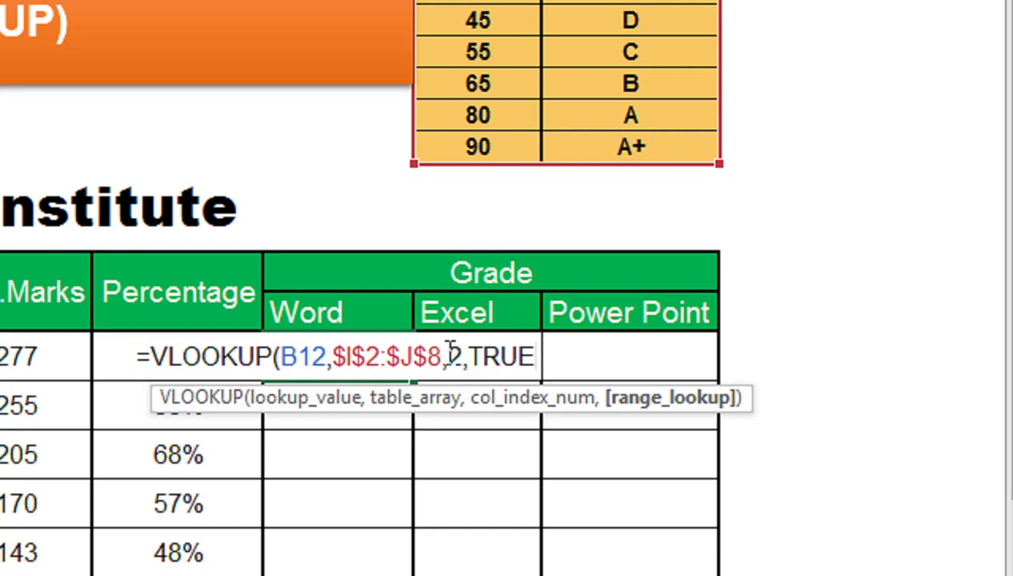
pyautogui.write('(')
pyautogui.press('BackSpace')
pyautogui.write(')')
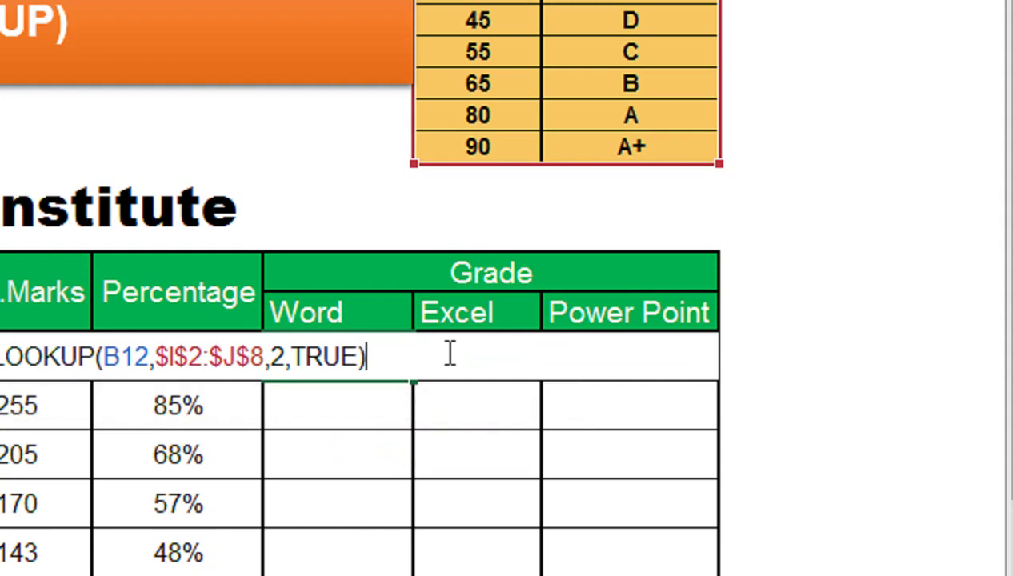
pyautogui.press('Return')
pyautogui.click(385, 357)
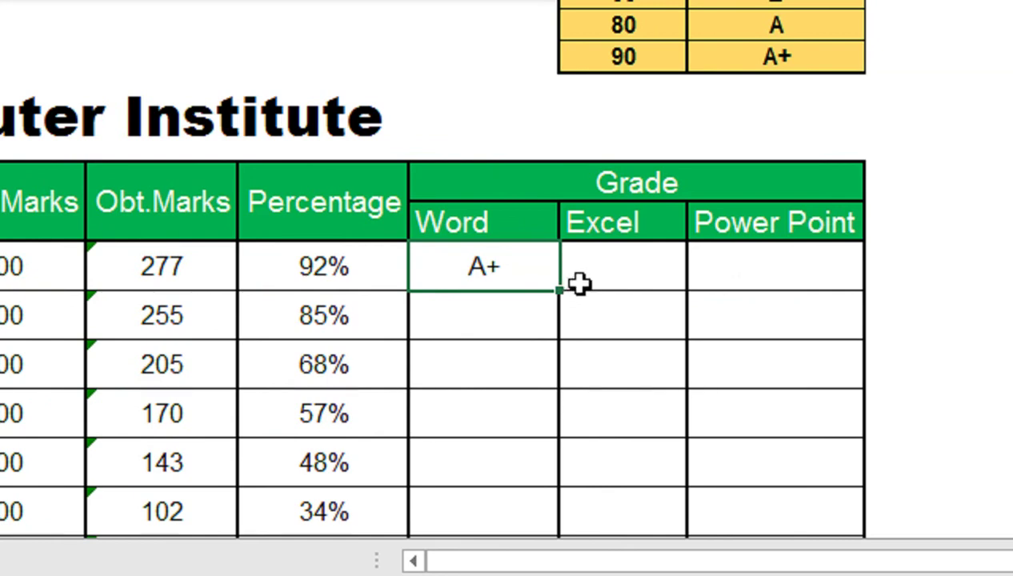
# Fill the H12 grade formula down to row 17 and across the Excel and Power Point grade columns
pyautogui.moveTo(558, 290); pyautogui.dragTo(554, 517)
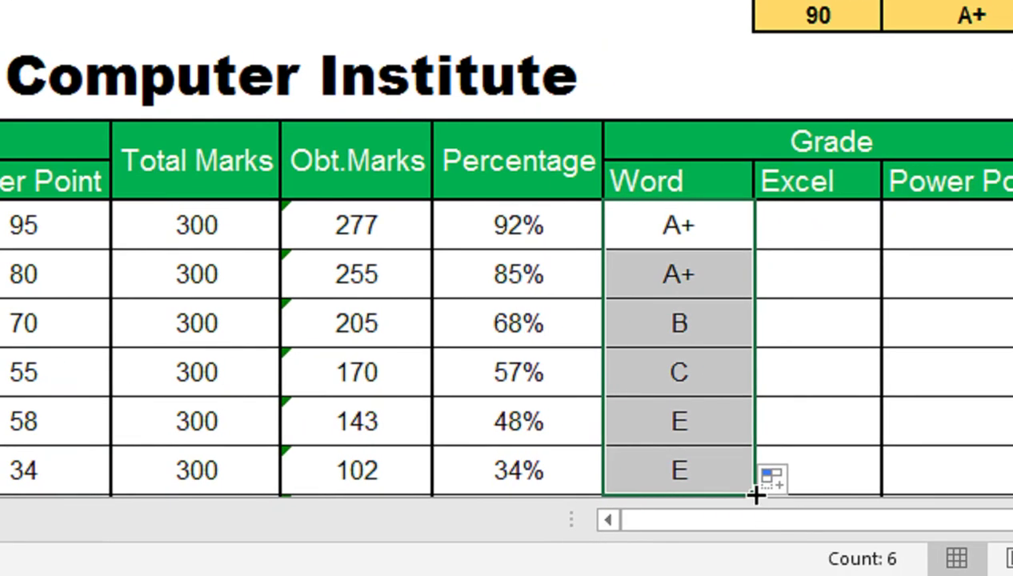
pyautogui.moveTo(758, 493); pyautogui.dragTo(878, 490)
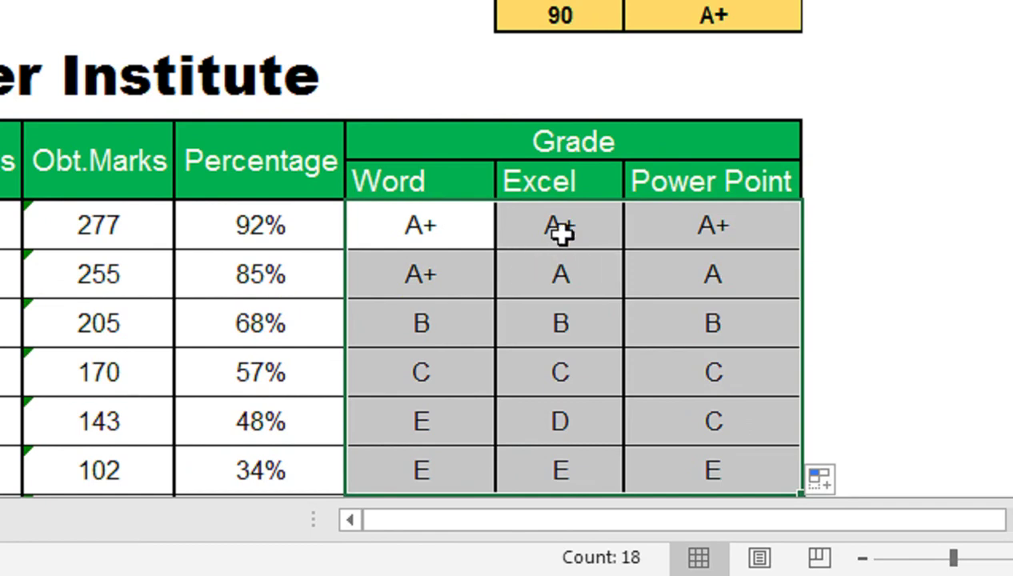
pyautogui.click(547, 261)
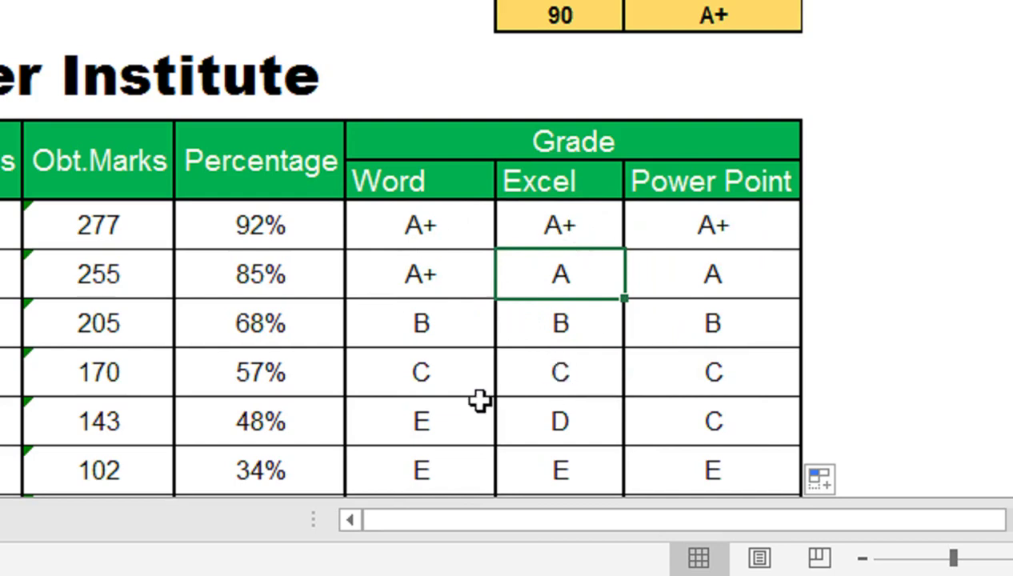
# Review the copied VLOOKUP formulas in Excel grade cell I15 and Power Point grade cell J17 against H12
pyautogui.doubleClick(504, 361)
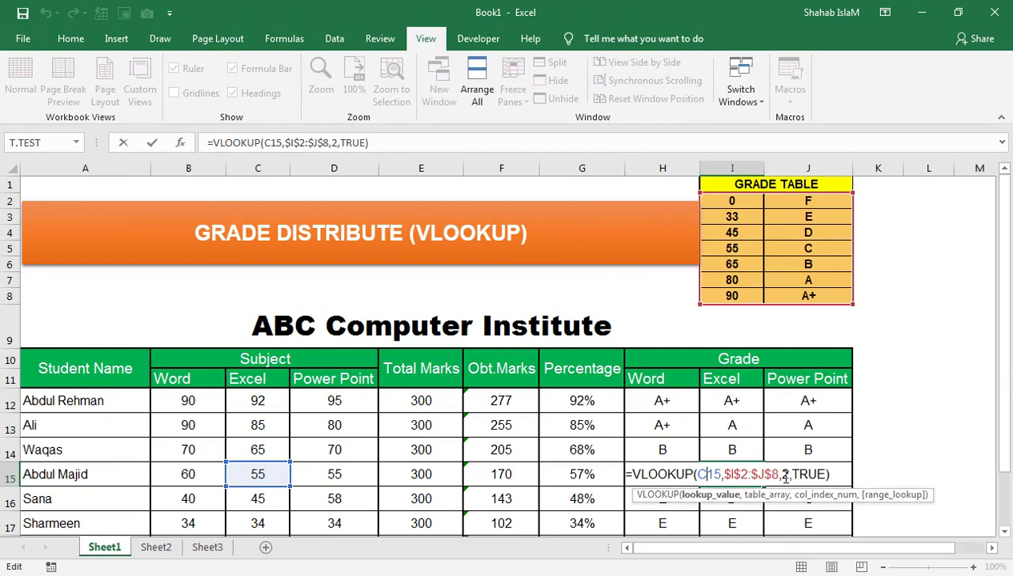
pyautogui.press('Return')
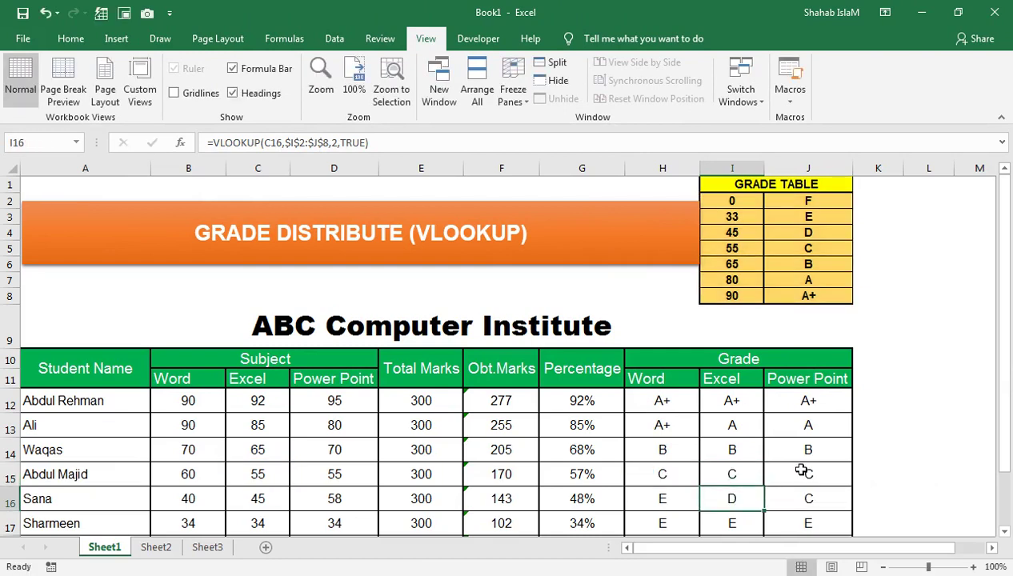
pyautogui.doubleClick(804, 520)
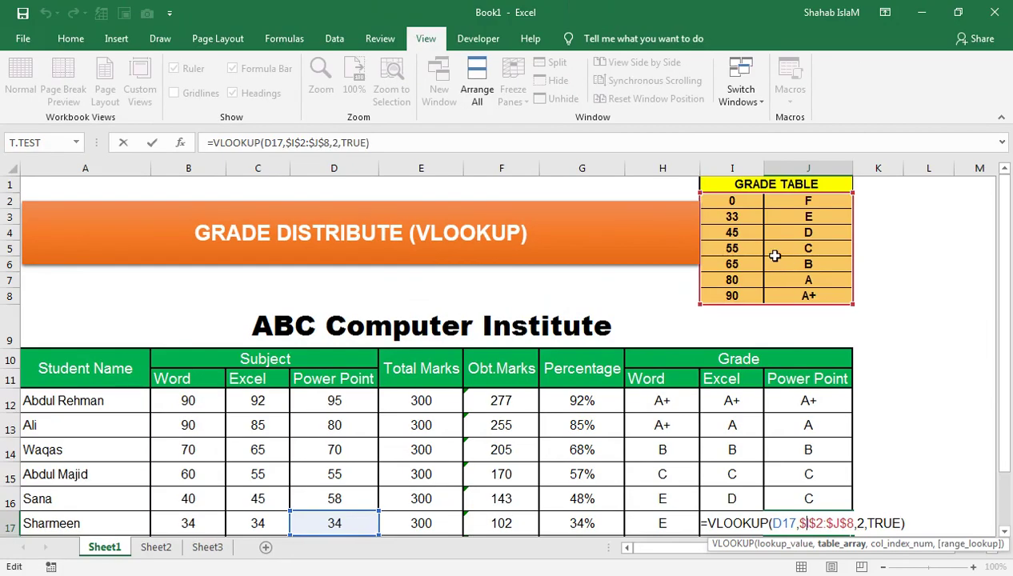
pyautogui.press('Return')
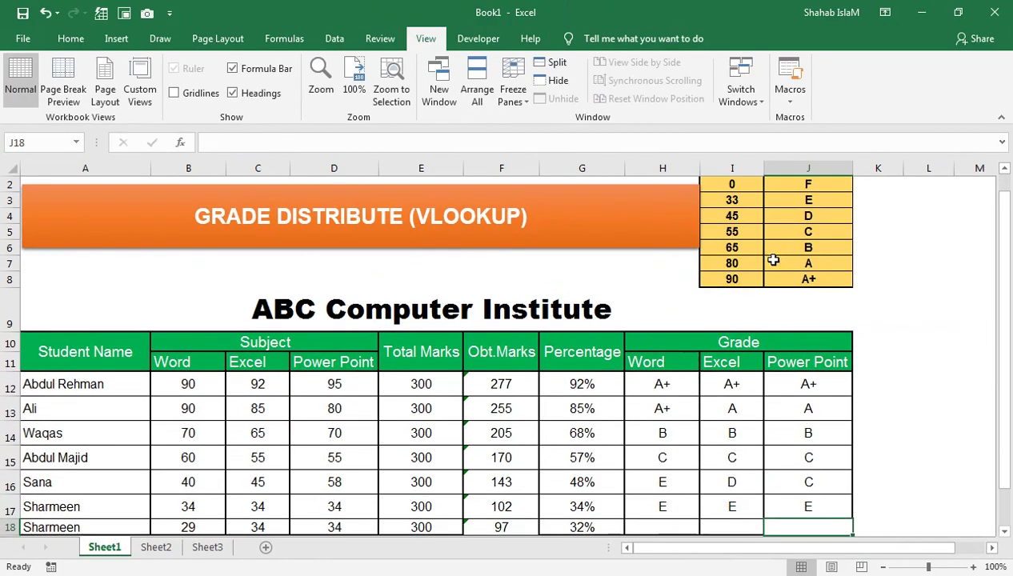
pyautogui.click(666, 383)
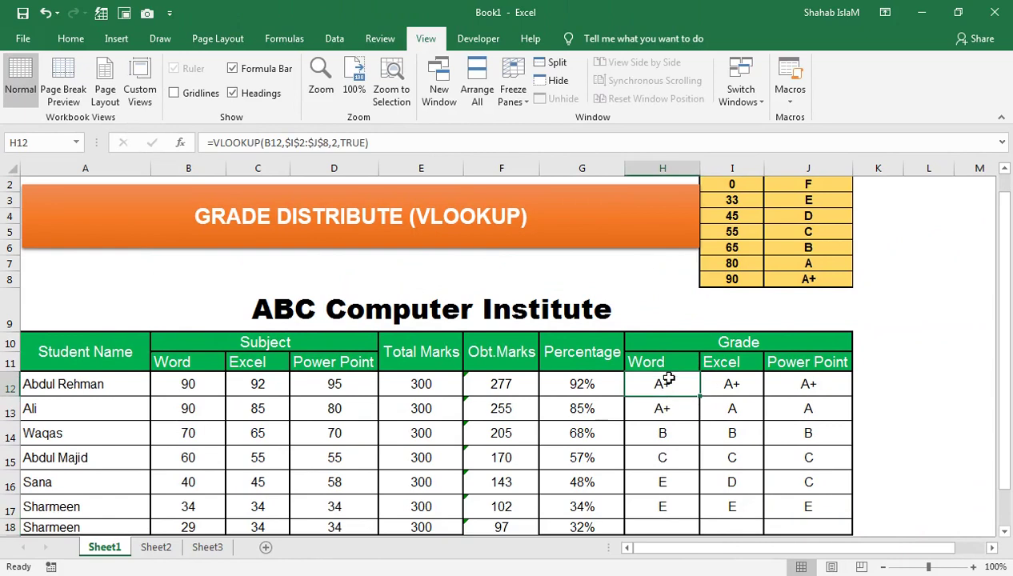
# Examine the formulas behind the first student's obtained marks in F12 and percentage in G12
pyautogui.click(555, 397)
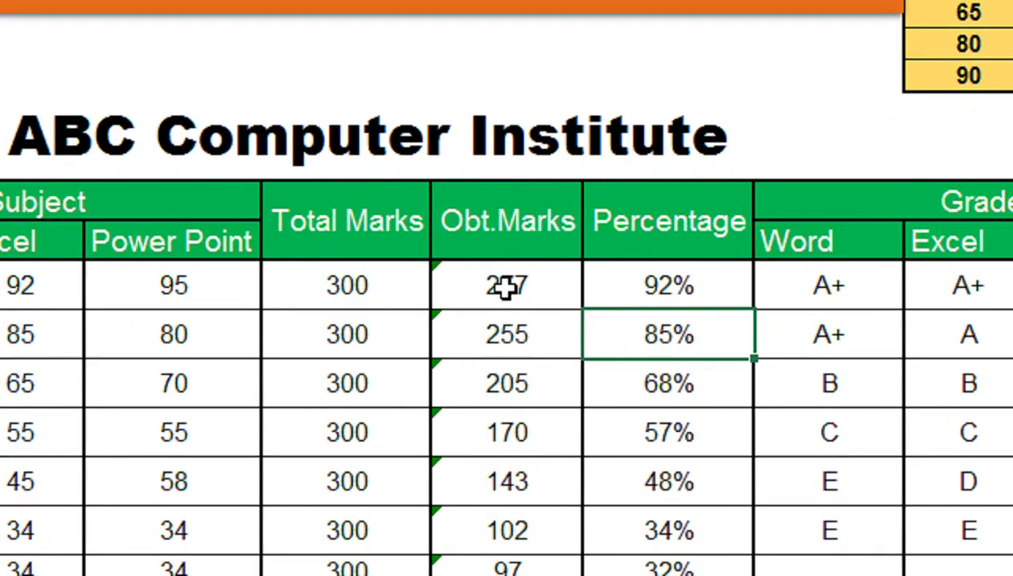
pyautogui.doubleClick(500, 385)
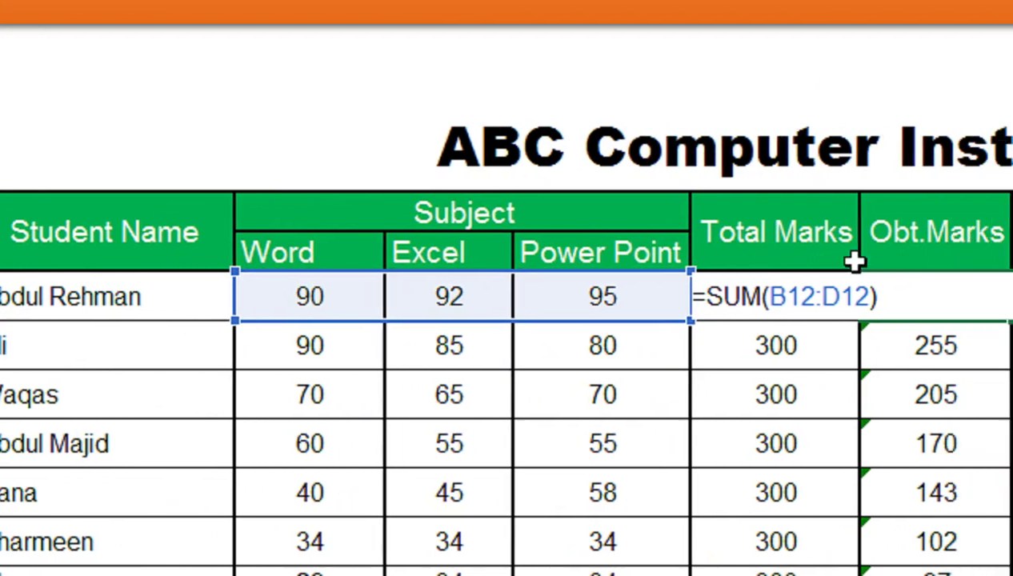
pyautogui.press('Return')
pyautogui.doubleClick(785, 293)
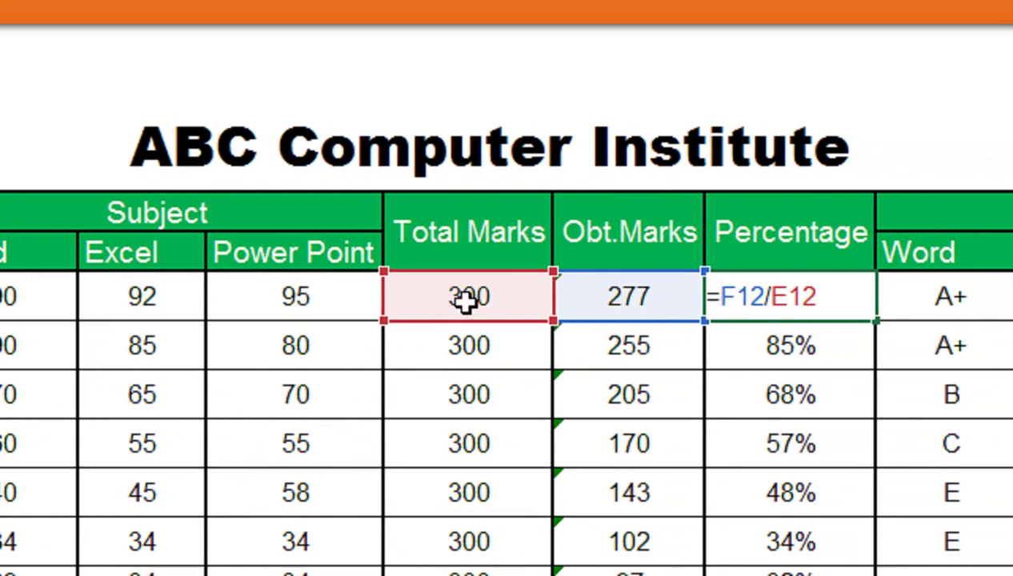
pyautogui.press('Return')
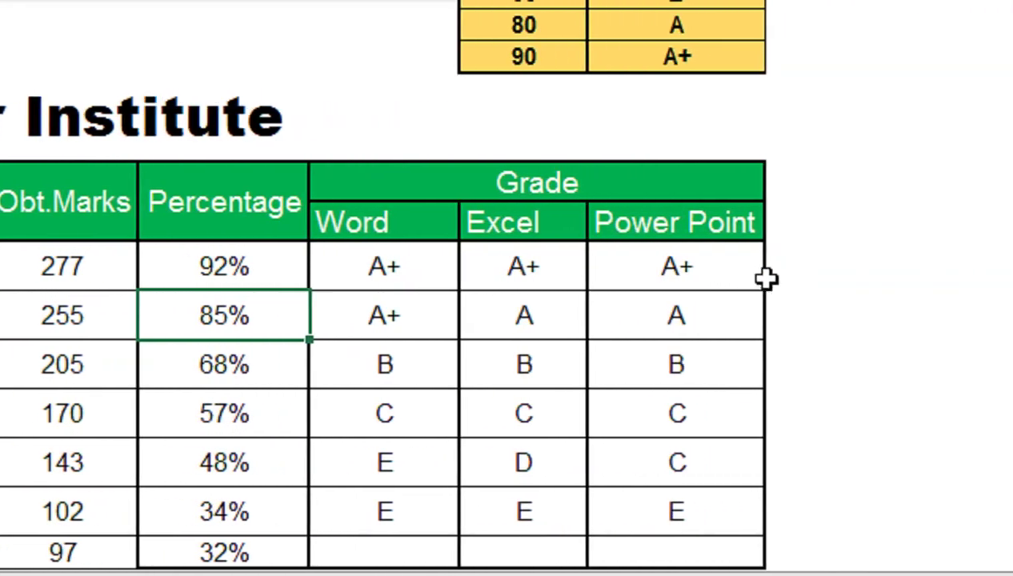
# Start a RANK formula in K12 with the percentage in G12 as the number to rank
pyautogui.click(761, 228)
pyautogui.click(756, 274)
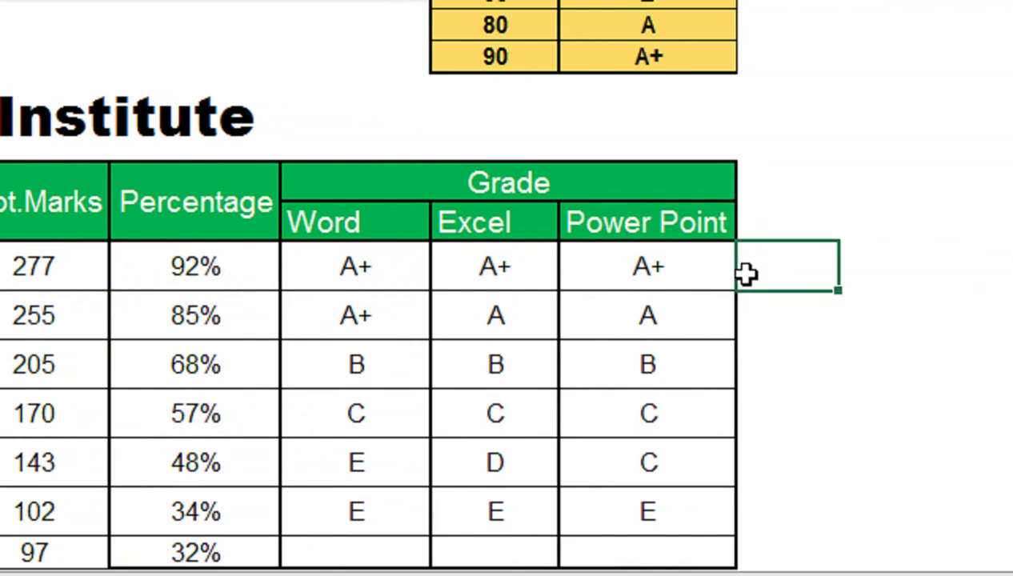
pyautogui.write('=RANK')
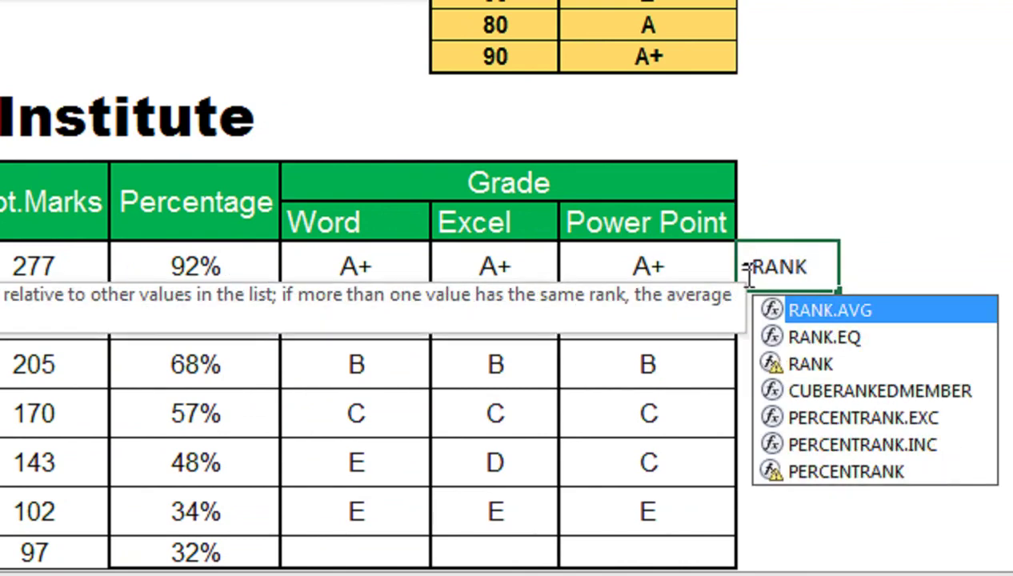
pyautogui.press('Down')
pyautogui.press('Down')
pyautogui.press('Down')
pyautogui.write('(')
pyautogui.press('Left')
pyautogui.press('Left')
pyautogui.press('Left')
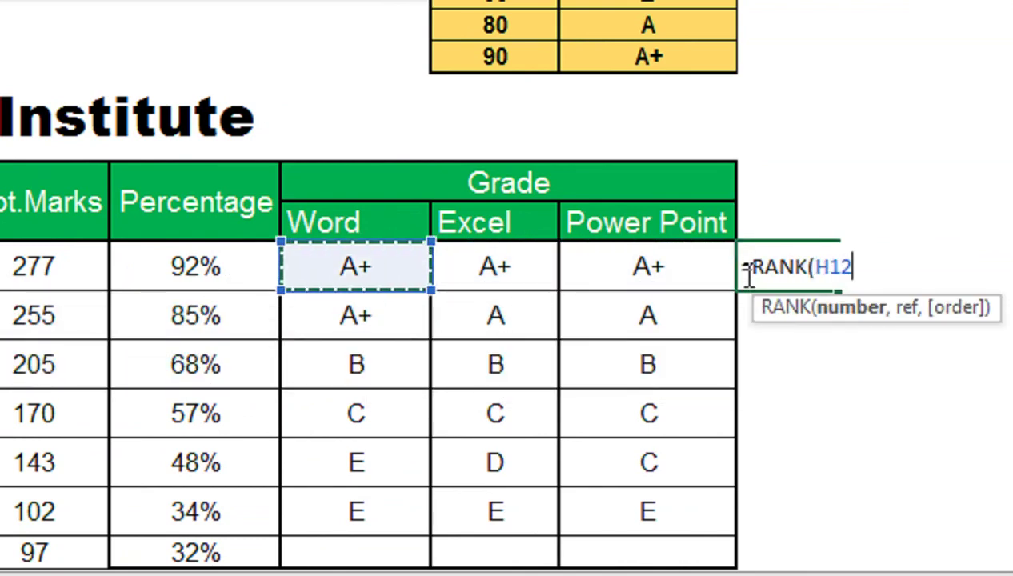
pyautogui.press('Left')
# Complete the K12 RANK formula with the absolute percentage range $G$12:$G$18 as its reference
pyautogui.write(',')
pyautogui.press('Left')
pyautogui.press('Left')
pyautogui.press('Left')
pyautogui.press('Left')
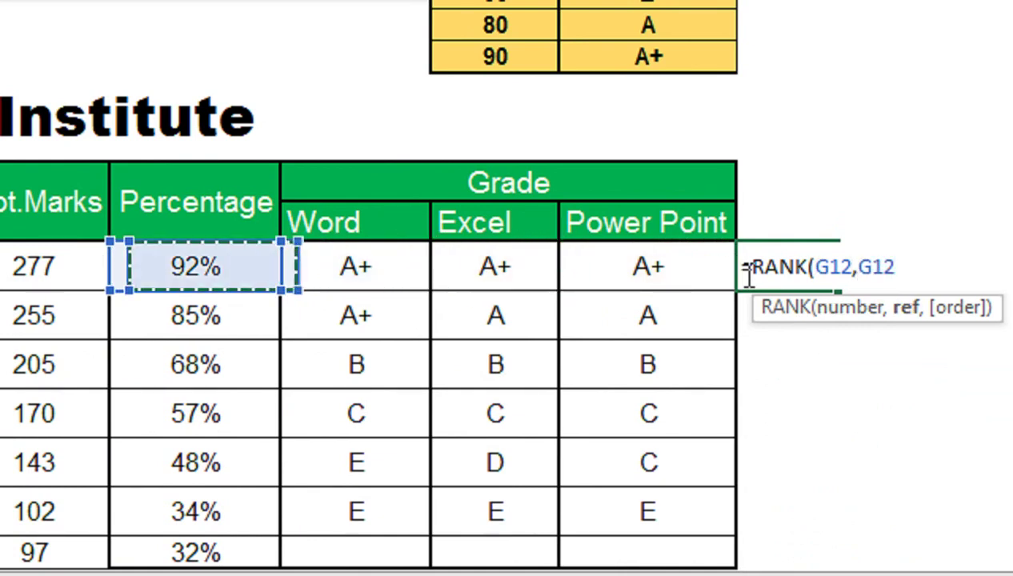
pyautogui.hotkey('shift', 'Down')
pyautogui.hotkey('shift', 'Down')
pyautogui.hotkey('shift', 'Down')
pyautogui.hotkey('shift', 'Down')
pyautogui.hotkey('shift', 'Down')
pyautogui.hotkey('shift', 'Down')
pyautogui.press('F4')
pyautogui.press('Return')
pyautogui.click(746, 274)
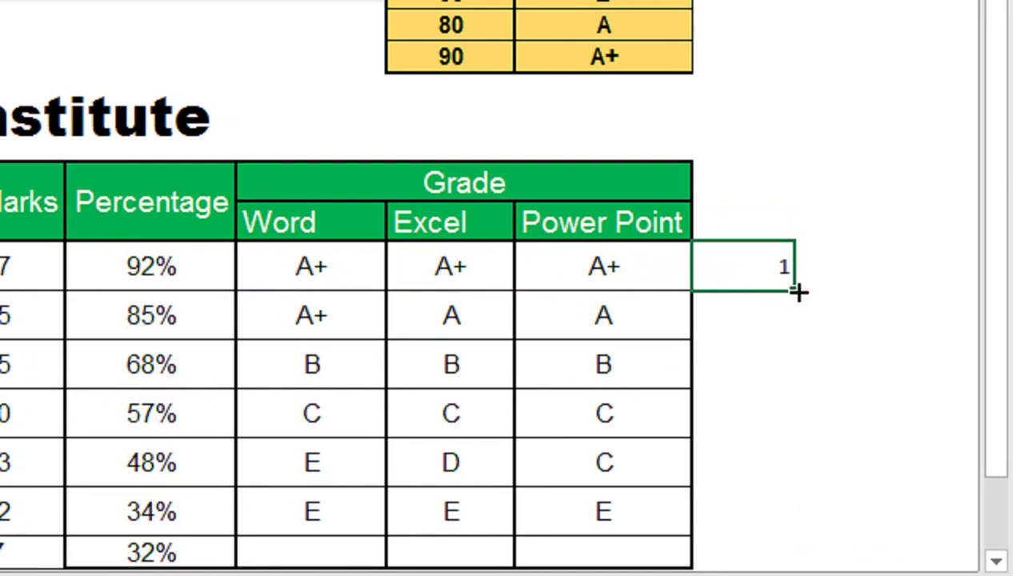
# Fill the RANK formula down to K18 and centre the values in K12:K18
pyautogui.doubleClick(798, 291)
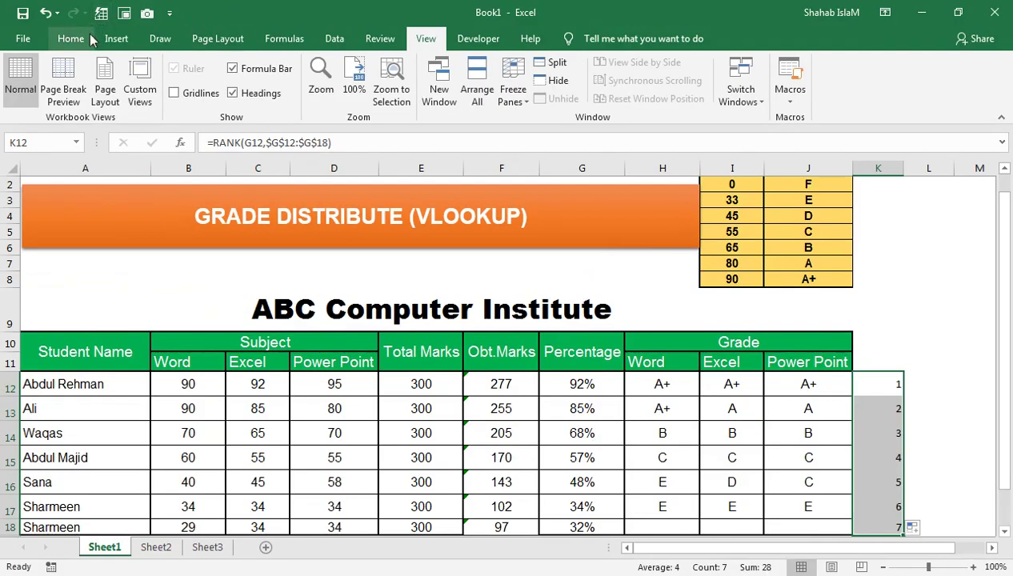
pyautogui.click(88, 40)
pyautogui.click(261, 93)
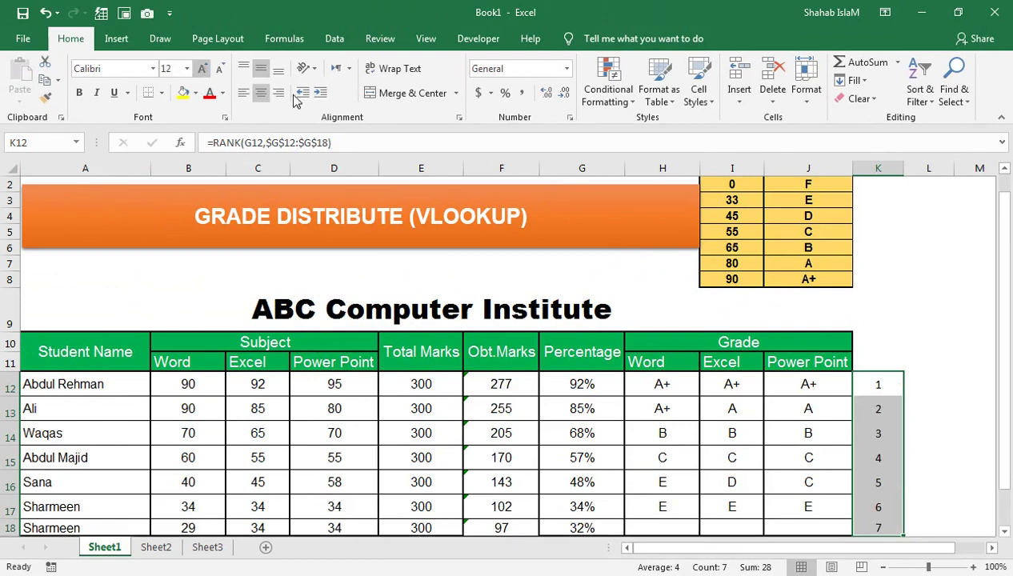
# Extend the merged, centred Grade heading across H10:K10 to cover the ranking column
pyautogui.moveTo(833, 335); pyautogui.dragTo(876, 342)
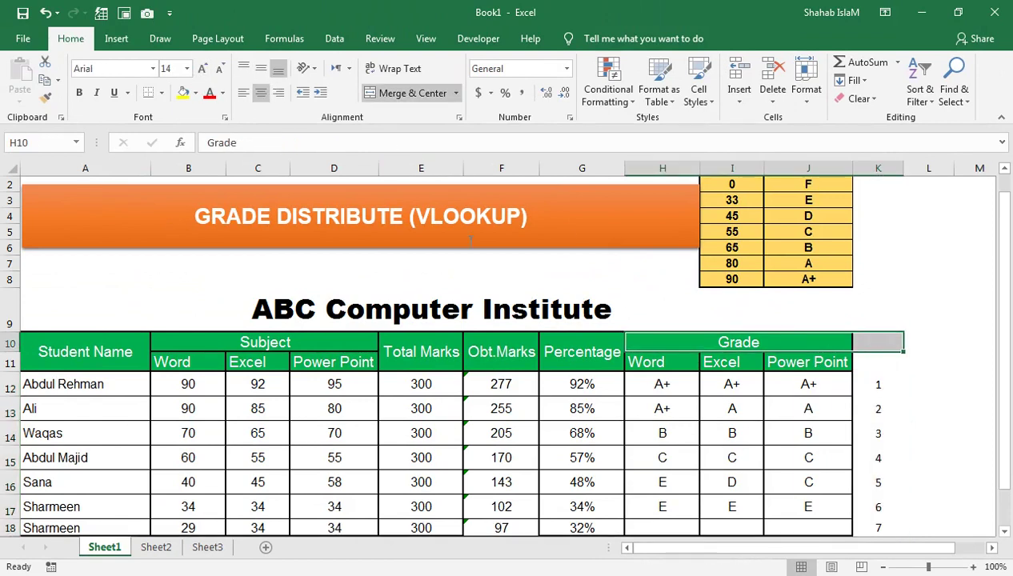
pyautogui.click(400, 95)
pyautogui.click(400, 95)
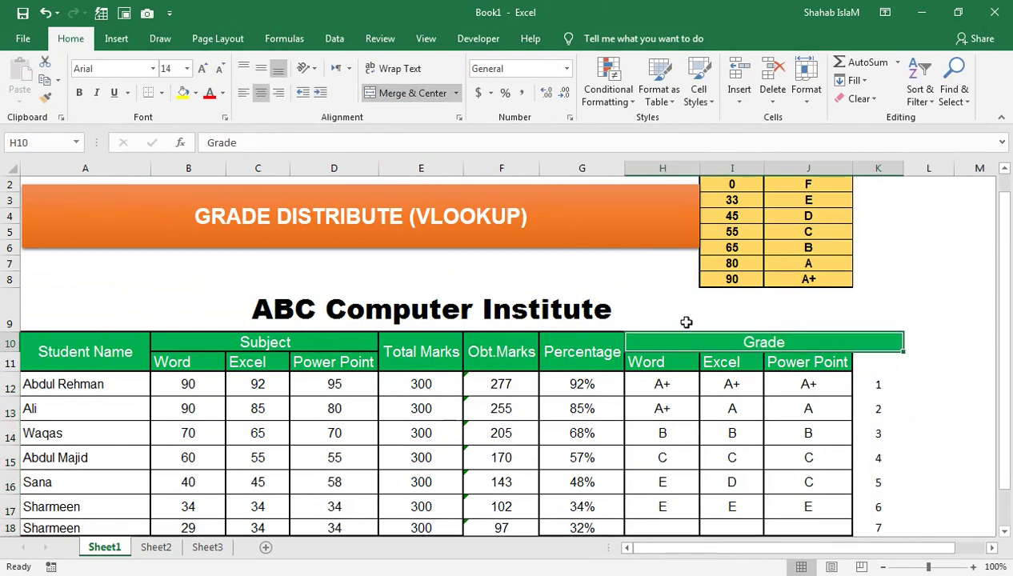
# Enter the heading Position in K11 above the rank values
pyautogui.click(876, 364)
pyautogui.write('rA')
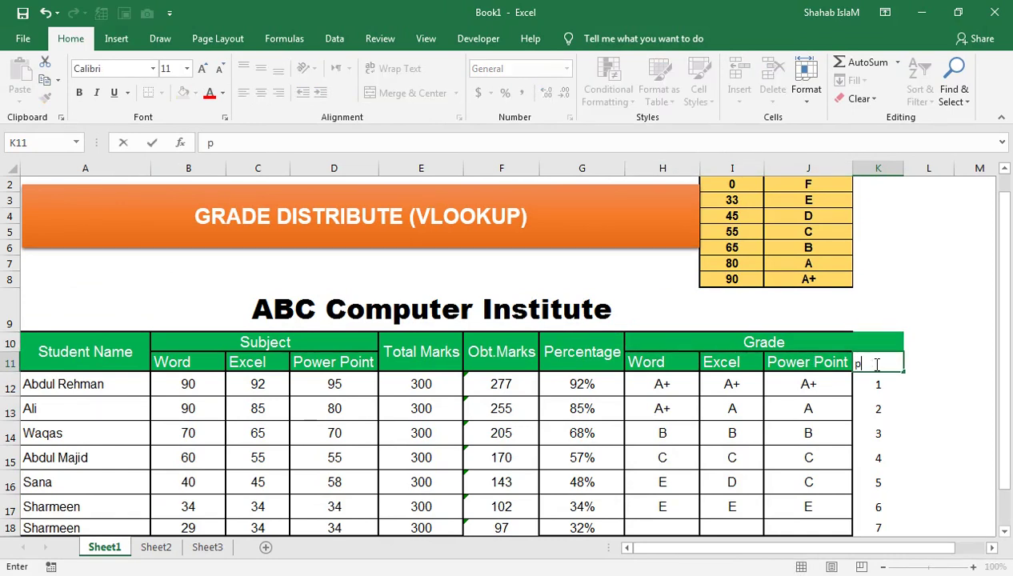
pyautogui.write('SITION')
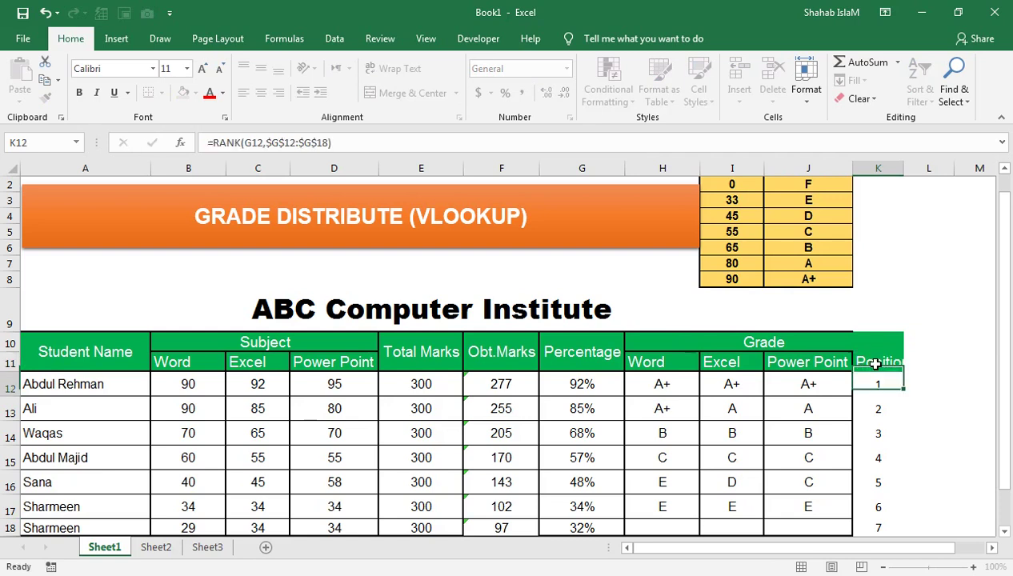
pyautogui.press('Return')
pyautogui.click(872, 362)
# Apply thick outside borders to the merged Grade heading in row 10
pyautogui.click(882, 338)
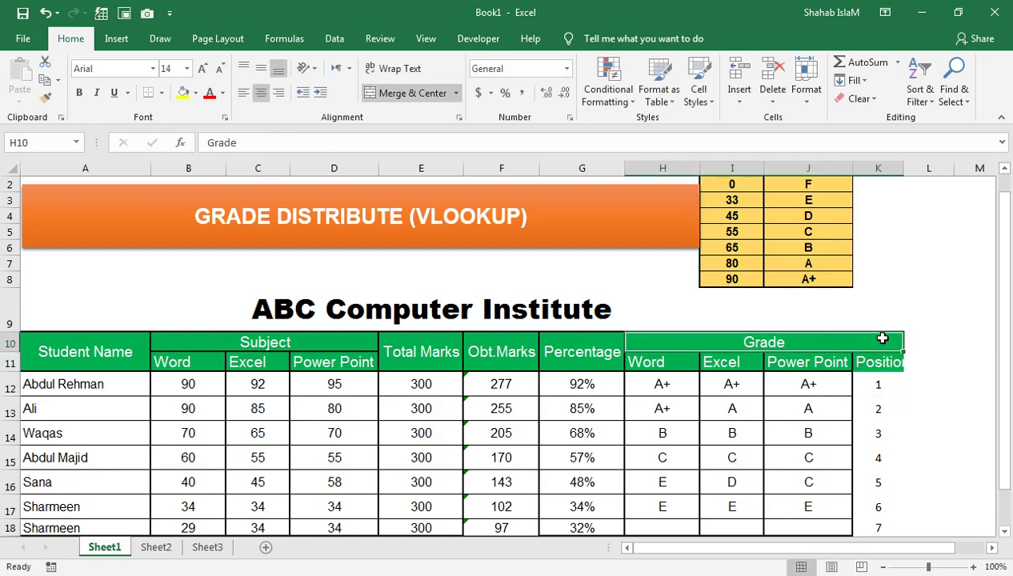
pyautogui.click(160, 93)
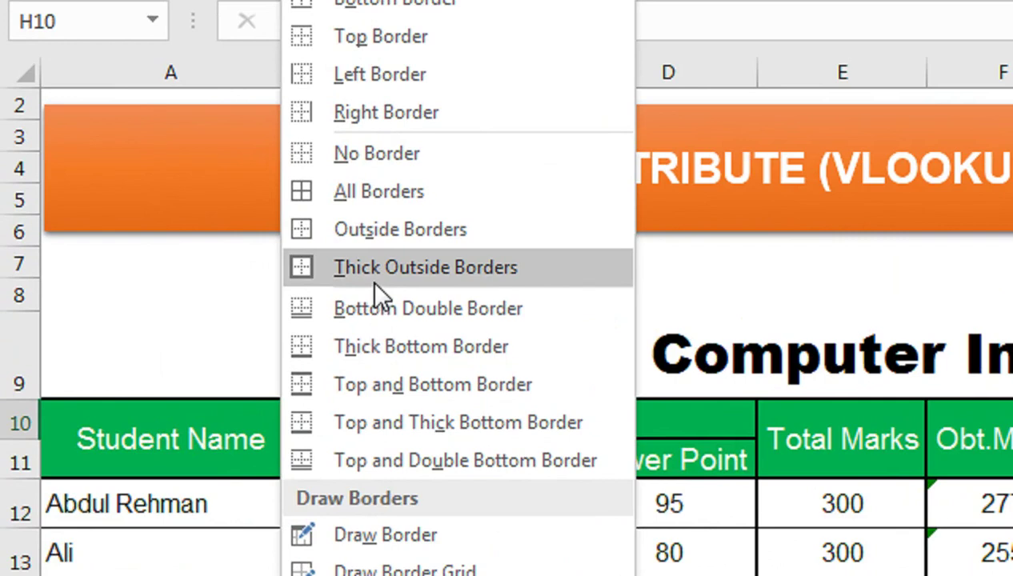
pyautogui.click(371, 280)
# Apply All Borders plus an outside border to the Position column cells K11:K18
pyautogui.moveTo(878, 364); pyautogui.dragTo(868, 529)
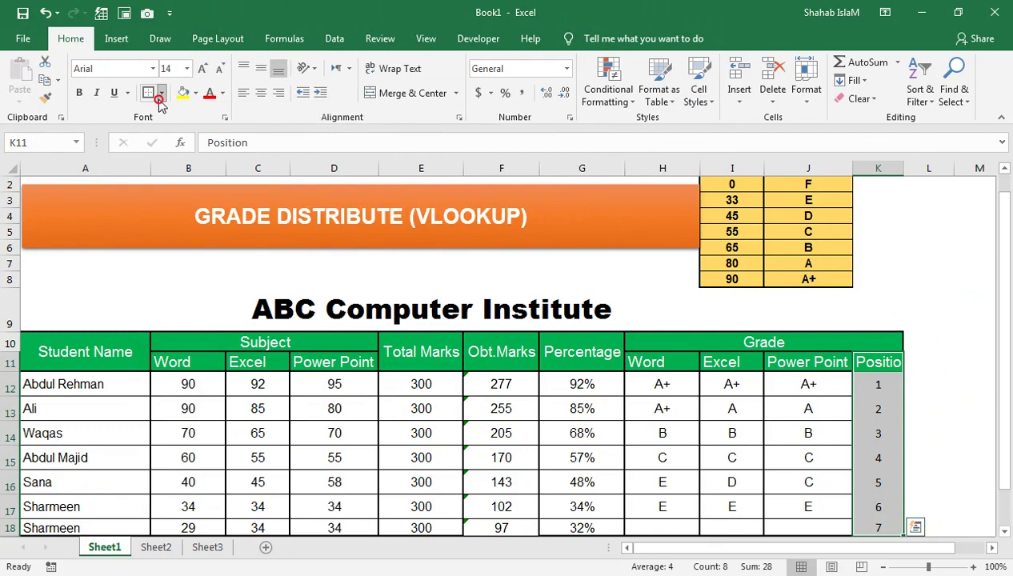
pyautogui.click(158, 100)
pyautogui.click(185, 227)
pyautogui.click(163, 96)
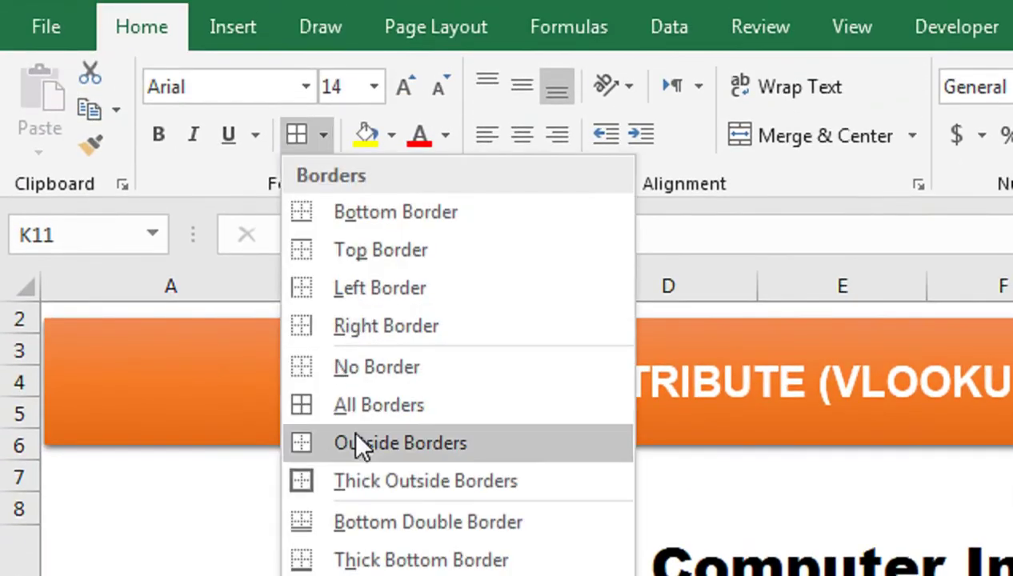
pyautogui.click(356, 438)
pyautogui.click(825, 413)
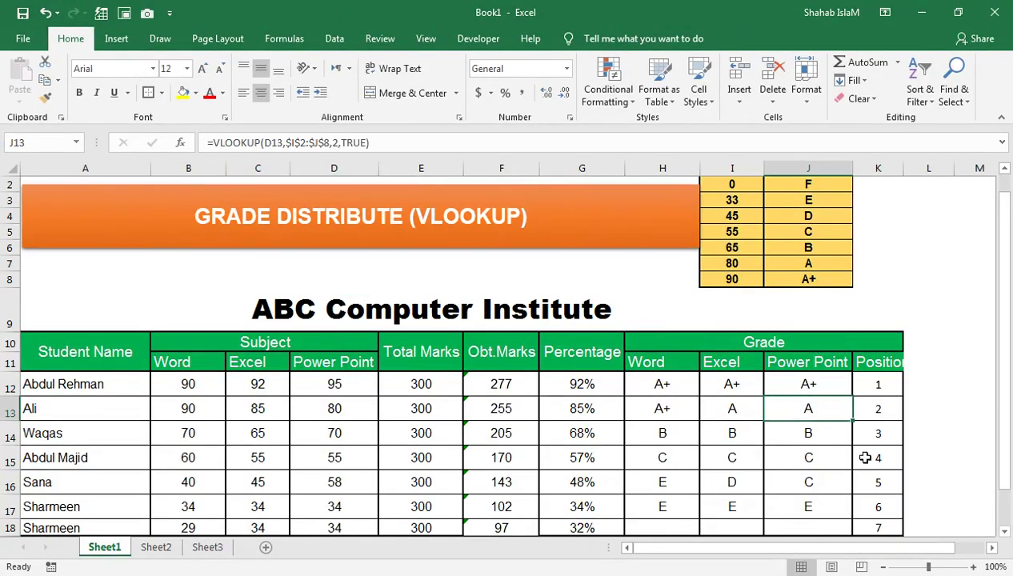
# Fill the Word, Excel and Power Point grade formulas from H17:J17 down to row 18
pyautogui.moveTo(670, 505); pyautogui.dragTo(802, 496)
pyautogui.press('super')
pyautogui.press('super')
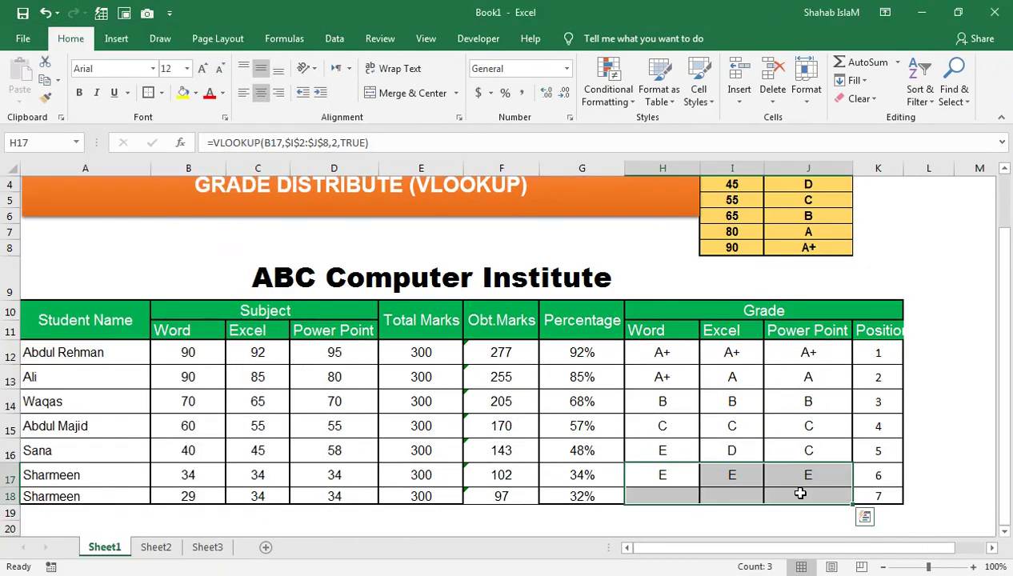
pyautogui.hotkey('ctrl', 'd')
pyautogui.click(860, 453)
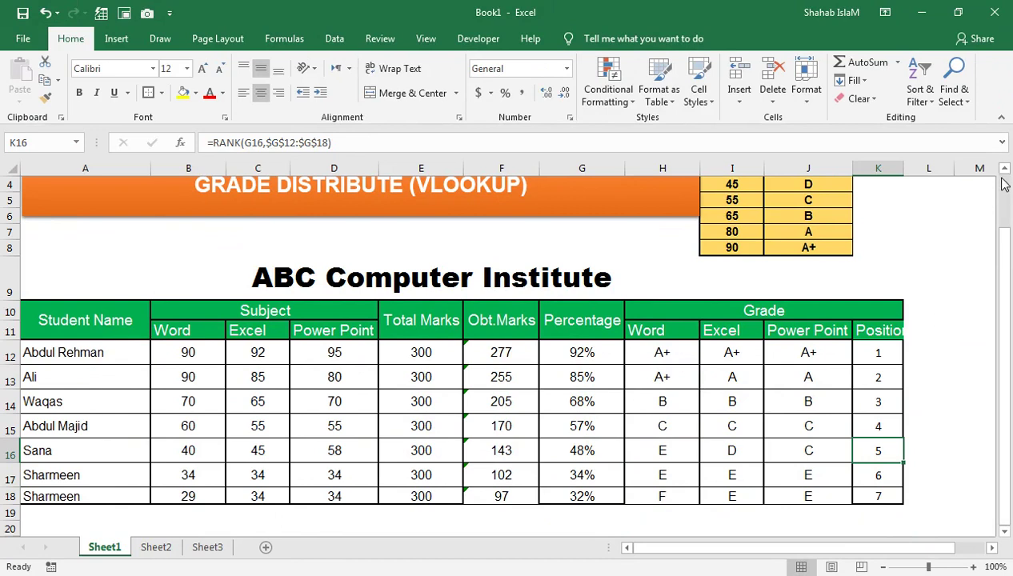
# Apply solid-fill green data bars to the percentages in G12:G18 with conditional formatting
pyautogui.scroll(2, 996, 178)
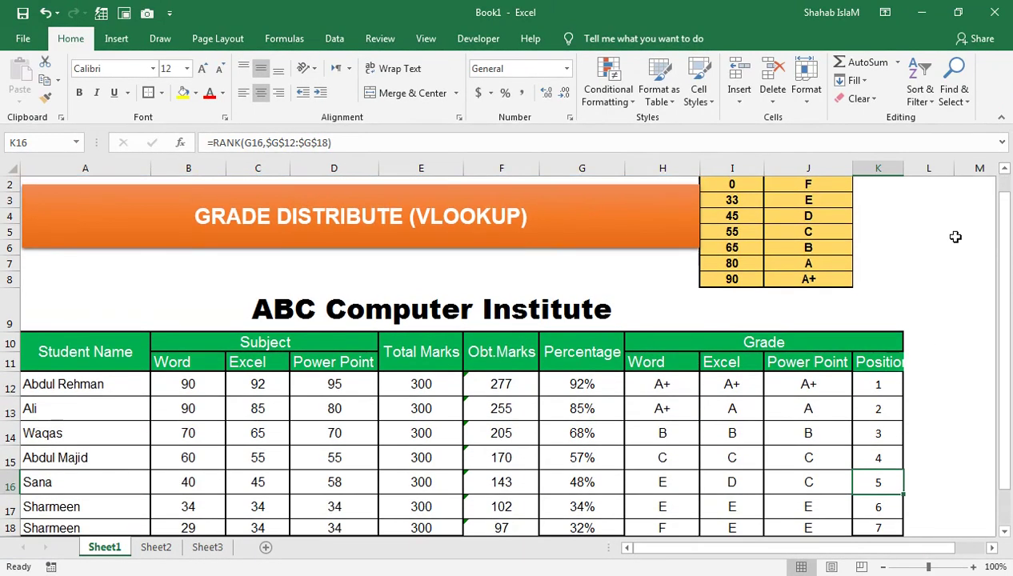
pyautogui.click(686, 404)
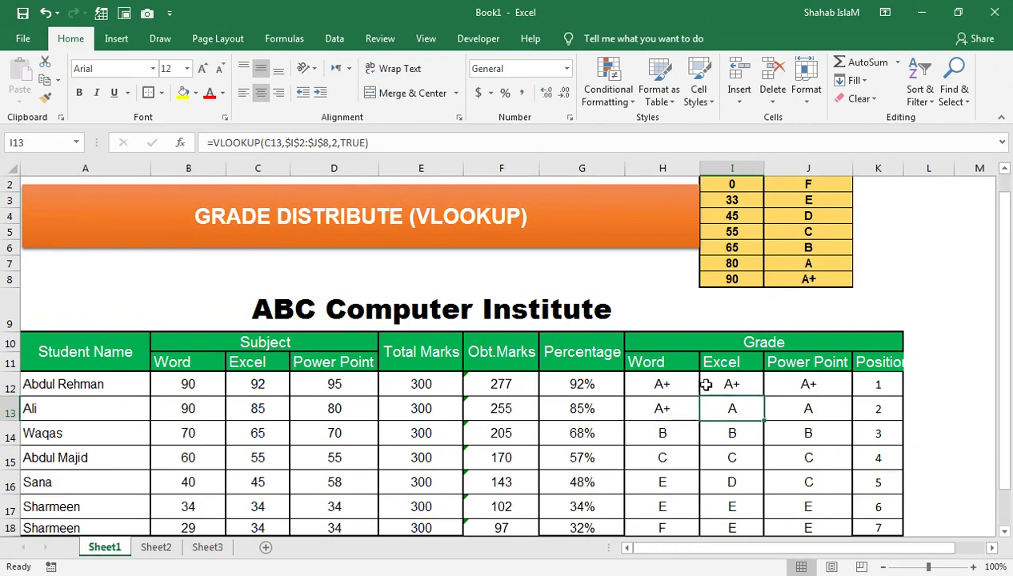
pyautogui.moveTo(580, 381); pyautogui.dragTo(577, 527)
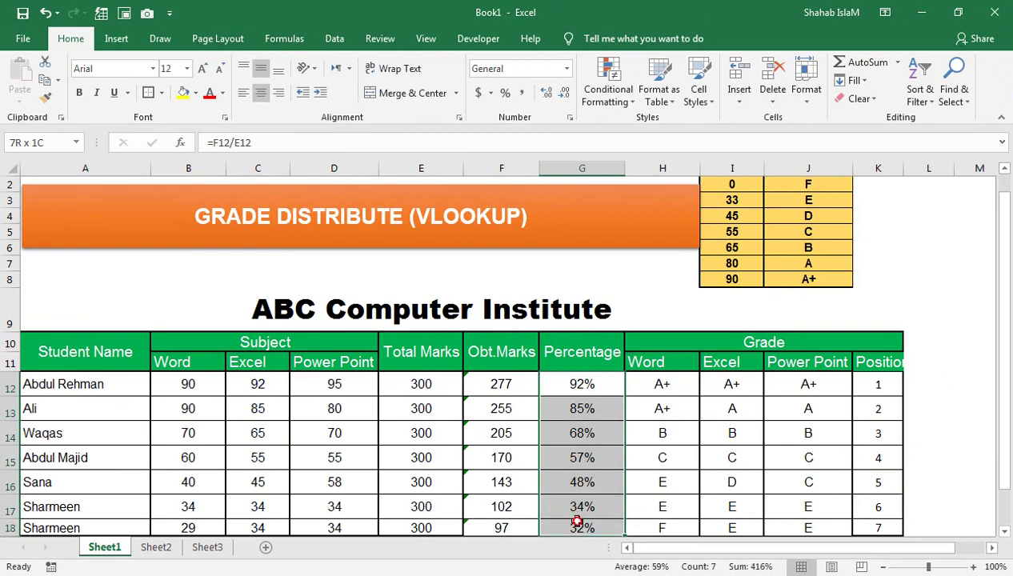
pyautogui.click(610, 95)
pyautogui.moveTo(654, 200)
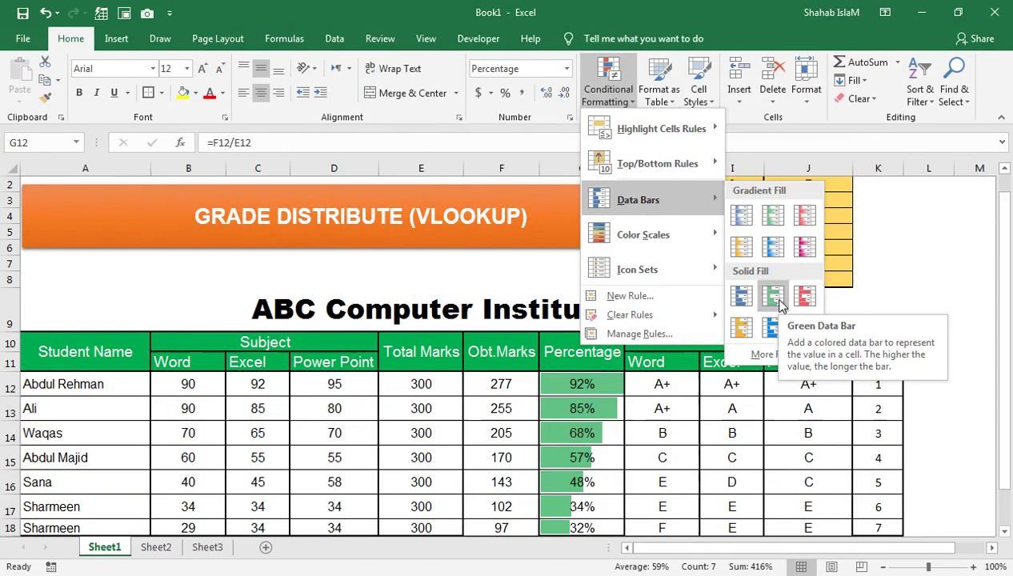
pyautogui.click(720, 432)
# Autofit the width of column K and apply a signal-bar ratings icon set to the positions in K12:K18
pyautogui.moveTo(878, 385); pyautogui.dragTo(881, 527)
pyautogui.doubleClick(904, 168)
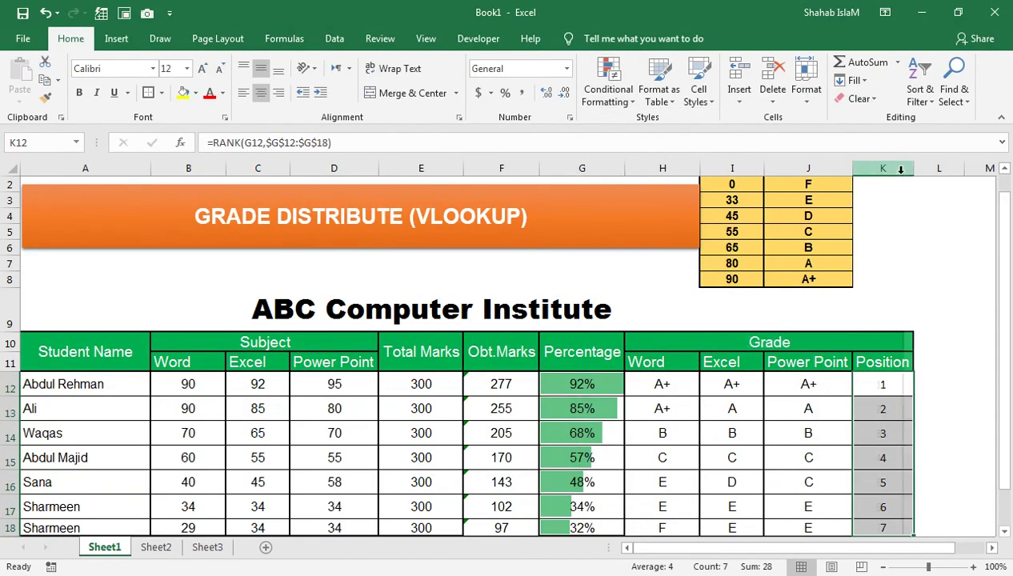
pyautogui.click(609, 84)
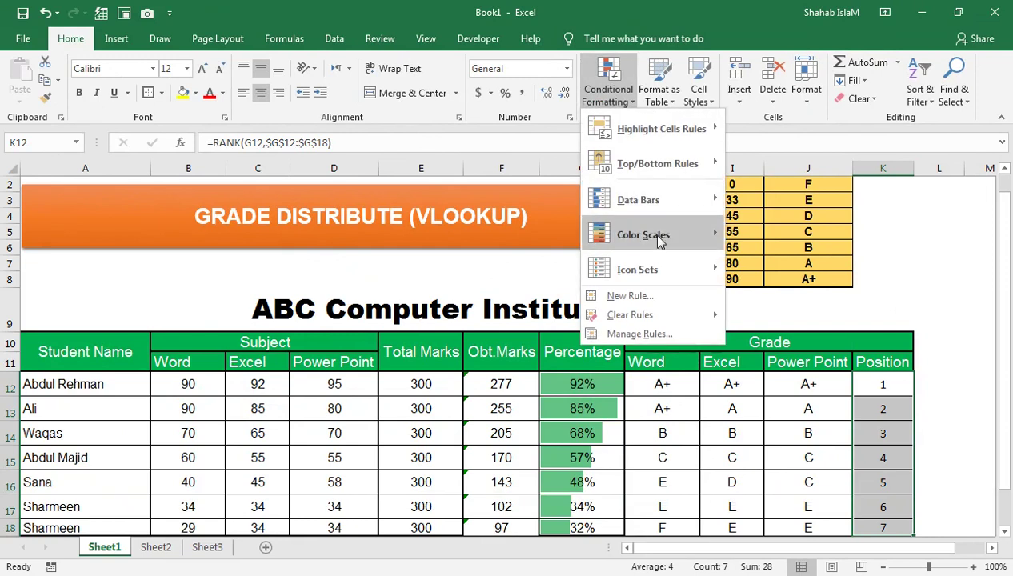
pyautogui.moveTo(650, 232)
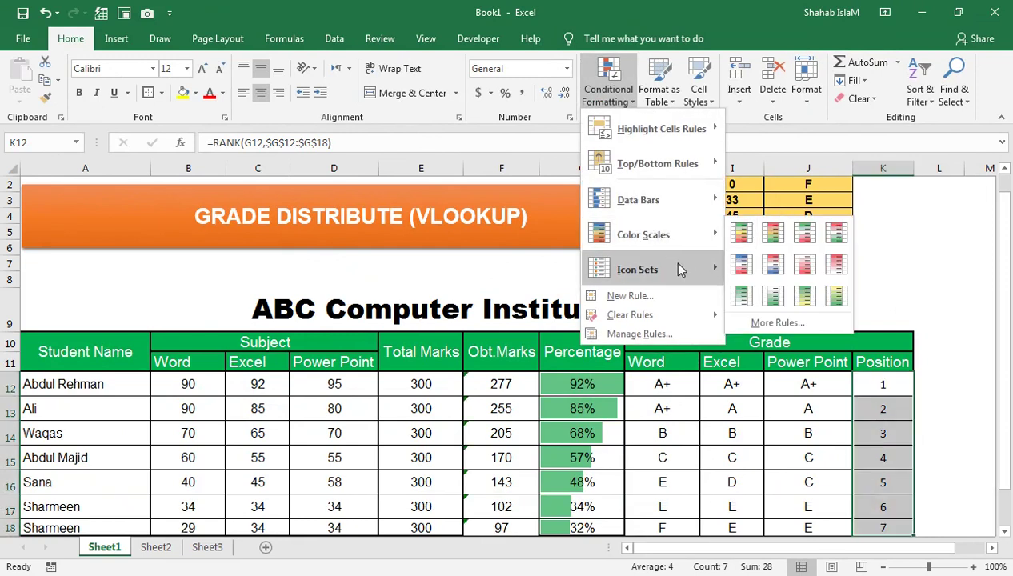
pyautogui.moveTo(680, 269)
pyautogui.click(848, 499)
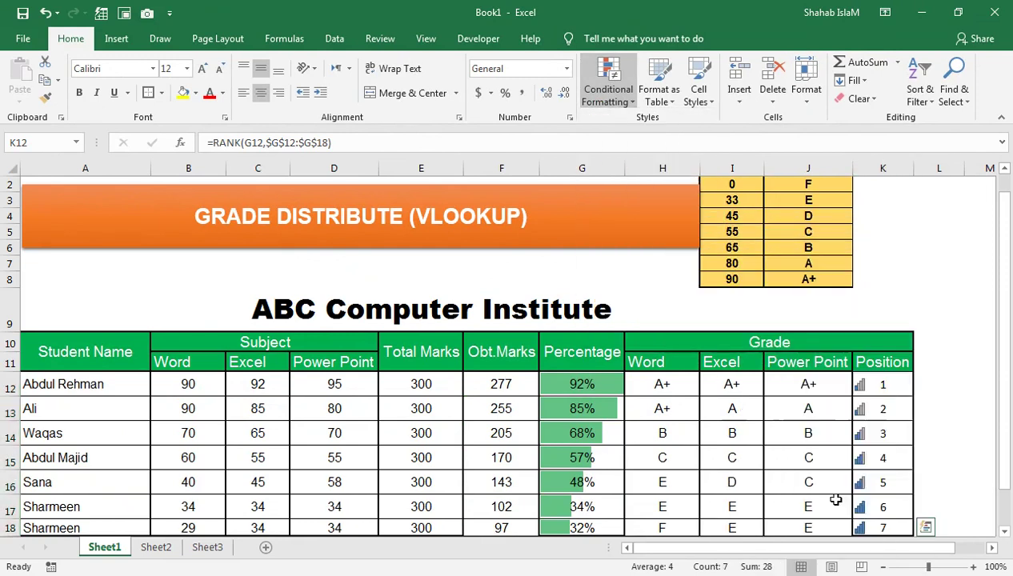
pyautogui.click(874, 390)
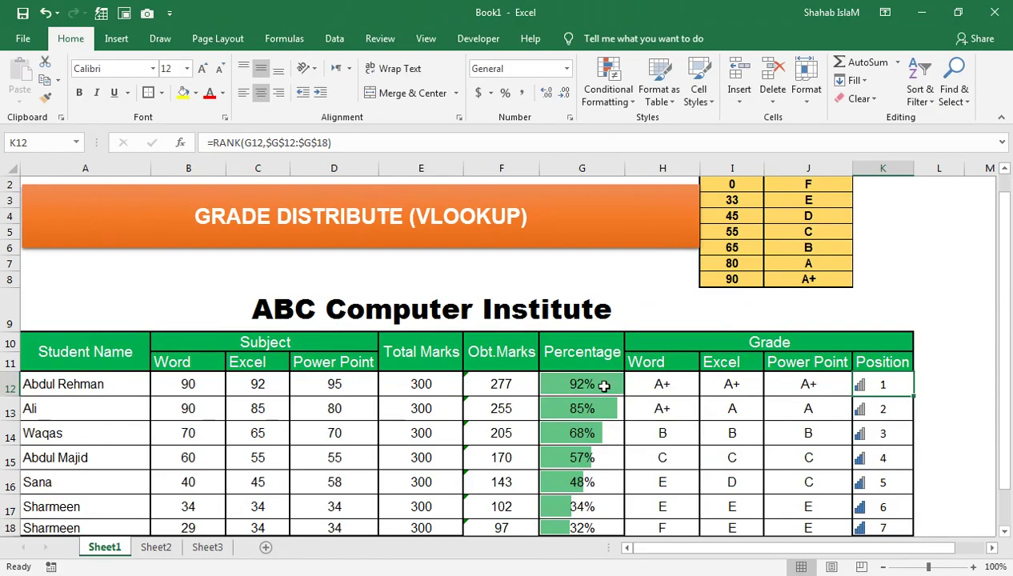
# Clear the conditional formatting rules from the selected Percentage cells G12:G18
pyautogui.moveTo(181, 286); pyautogui.dragTo(103, 551)
pyautogui.moveTo(567, 516); pyautogui.dragTo(567, 528)
pyautogui.click(608, 84)
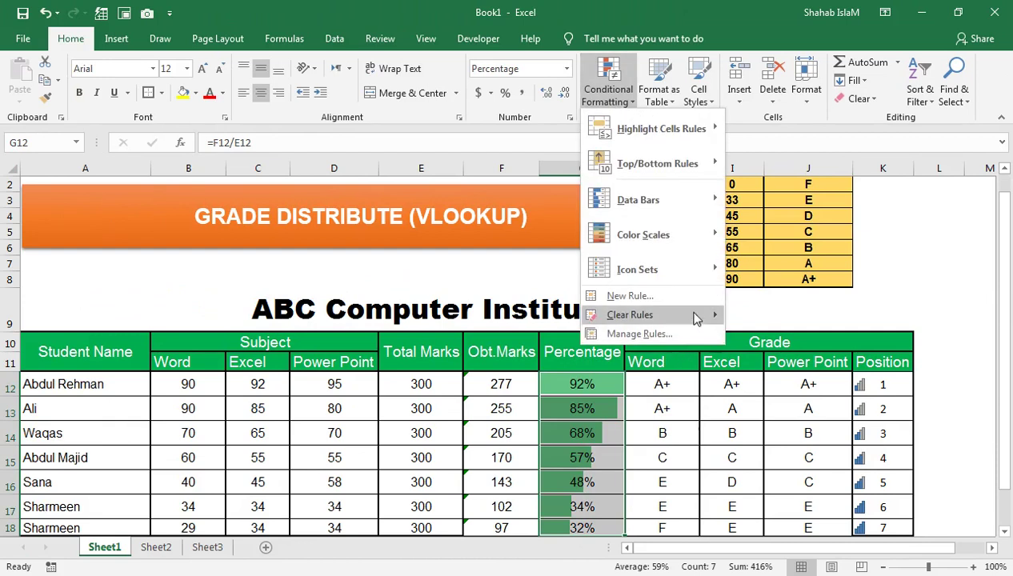
pyautogui.moveTo(695, 318)
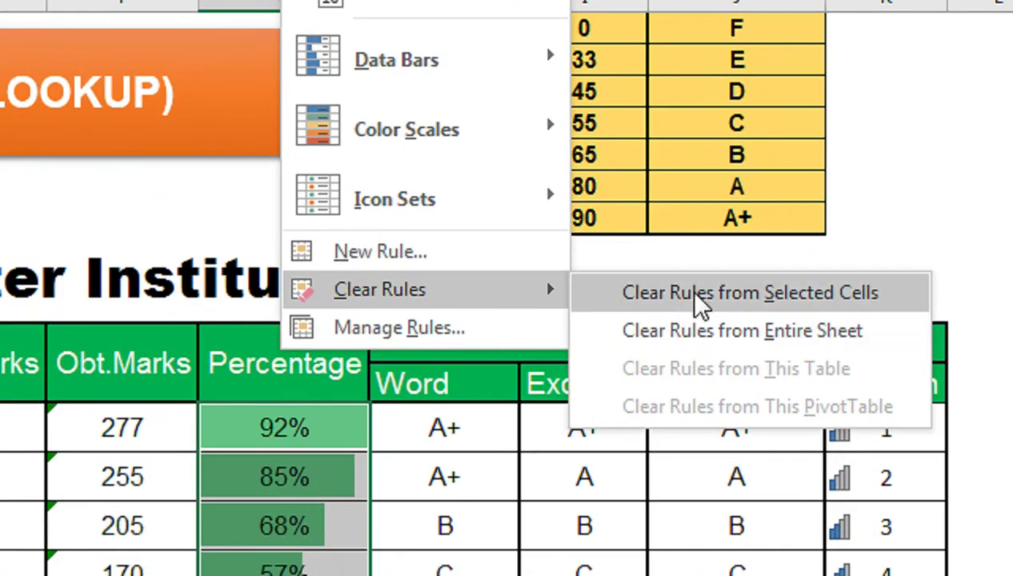
pyautogui.click(695, 295)
pyautogui.moveTo(485, 385); pyautogui.dragTo(511, 463)
pyautogui.click(549, 442)
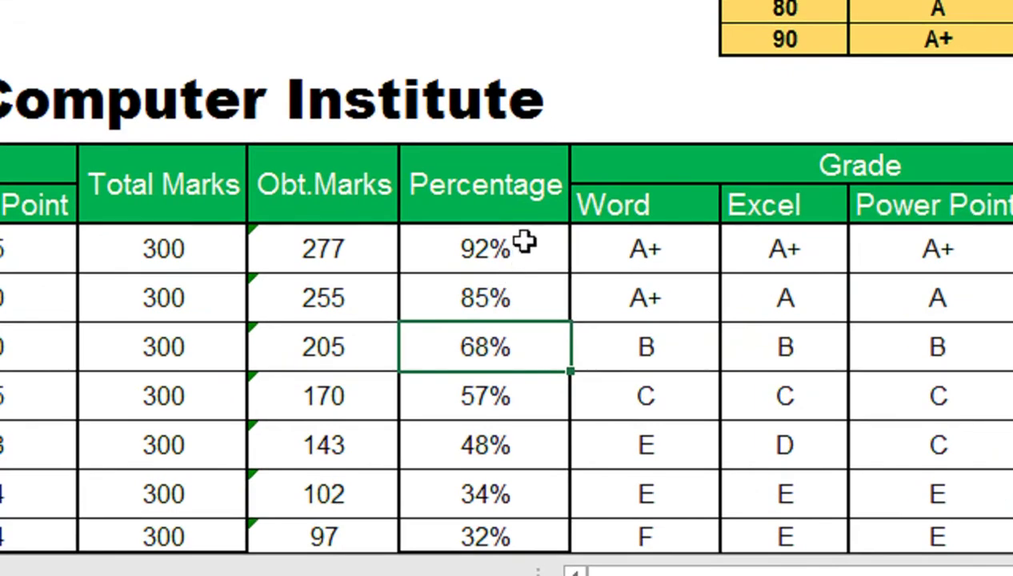
pyautogui.click(655, 385)
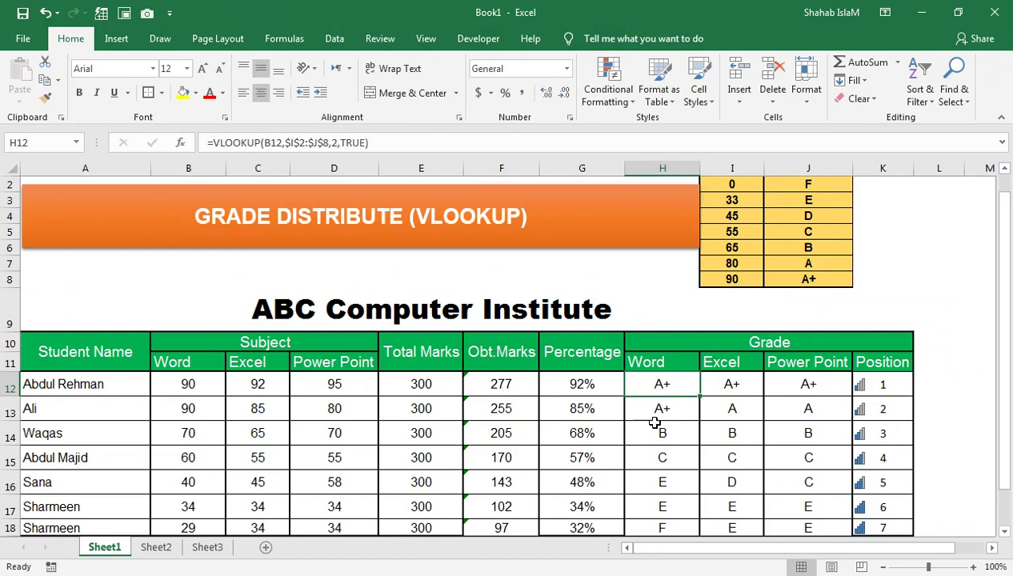
pyautogui.click(271, 483)
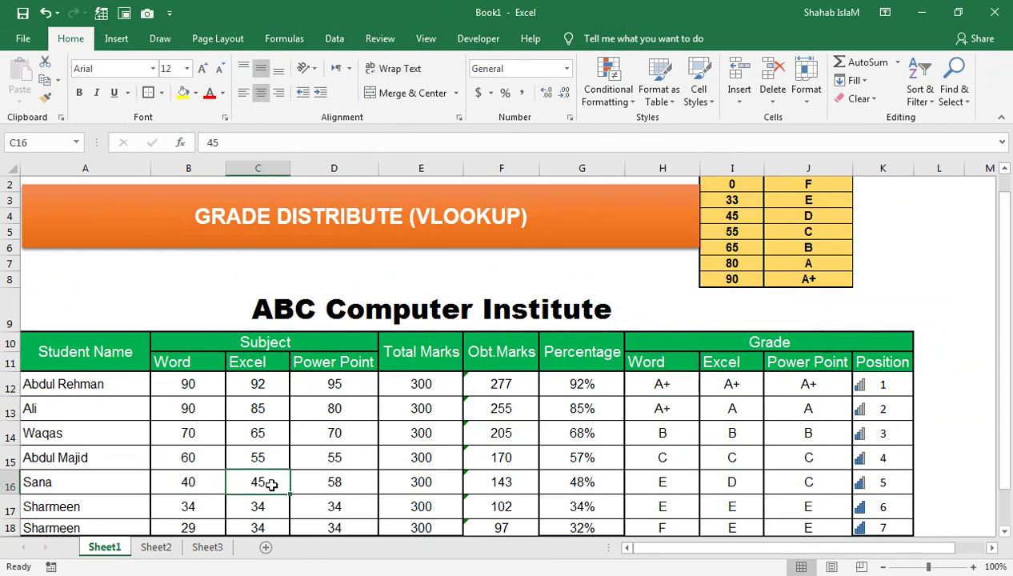